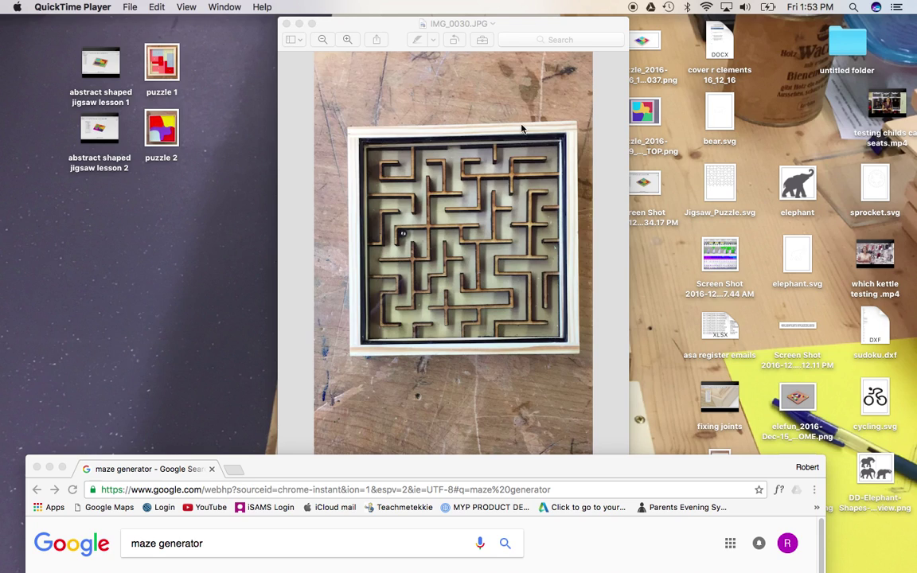
# Step: Open the mazegenerator.net result from Google and position the browser over the photo
pyautogui.moveTo(565, 469)
pyautogui.mouseDown()
pyautogui.moveTo(597, 66)
pyautogui.moveTo(578, 32)
pyautogui.mouseUp()
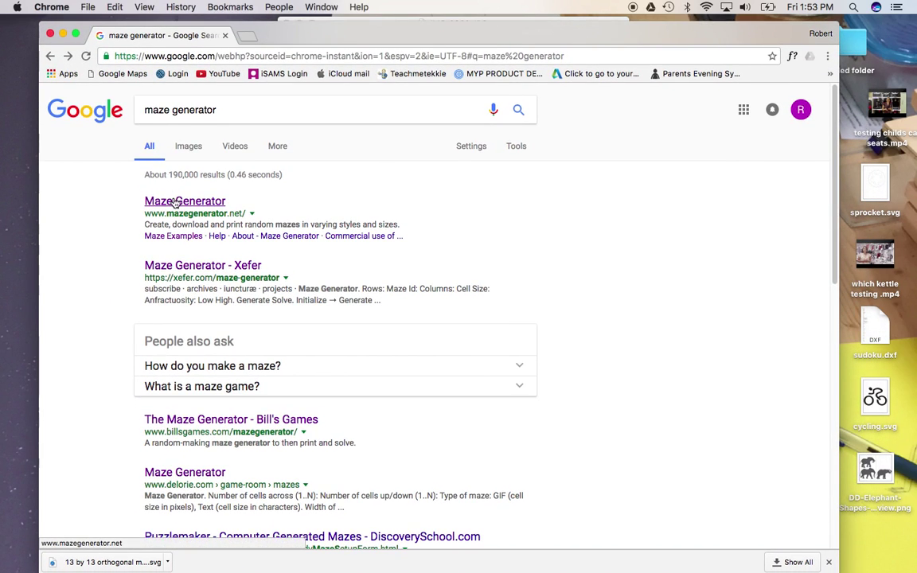
pyautogui.click(178, 203)
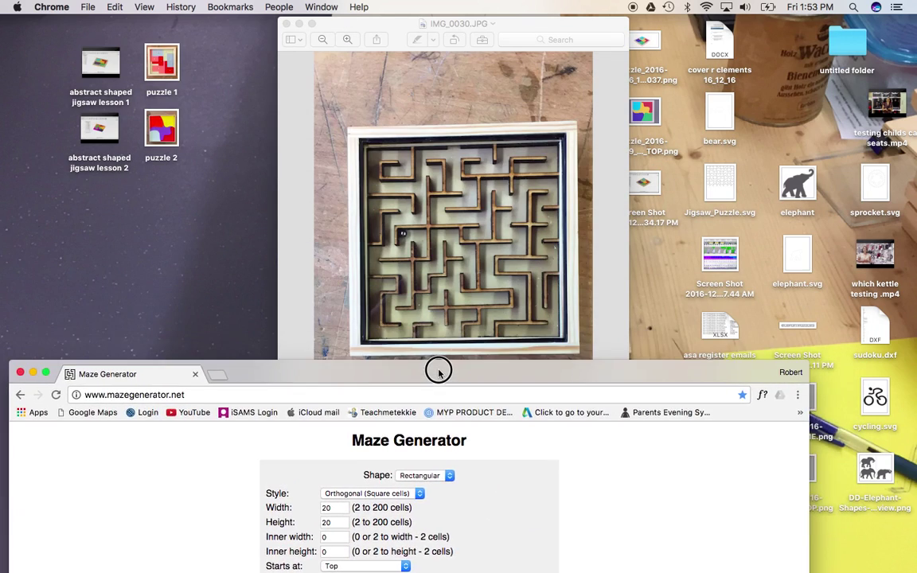
pyautogui.moveTo(468, 33); pyautogui.dragTo(476, 384)
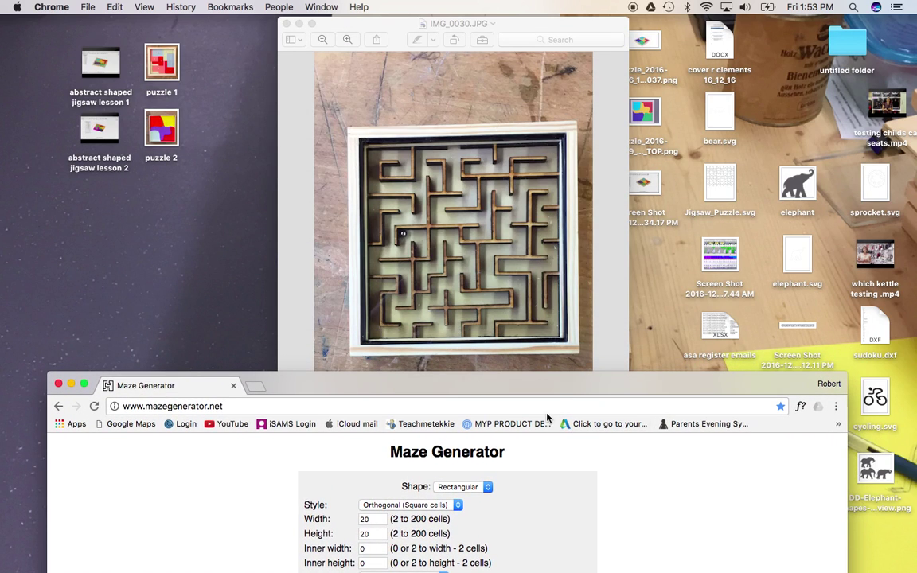
pyautogui.moveTo(549, 396); pyautogui.dragTo(541, 50)
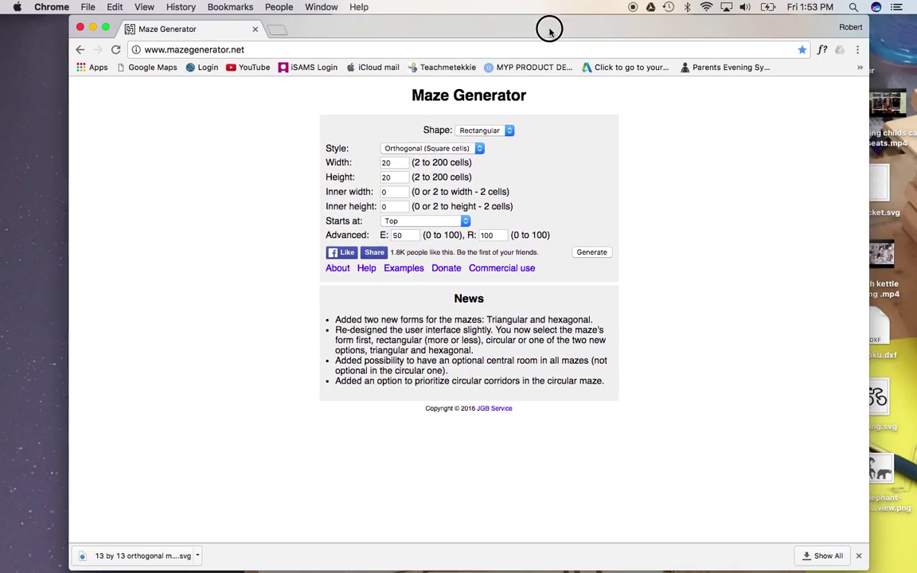
# Step: Generate a circular theta maze preview, then switch the shape back to Rectangular
pyautogui.click(460, 135)
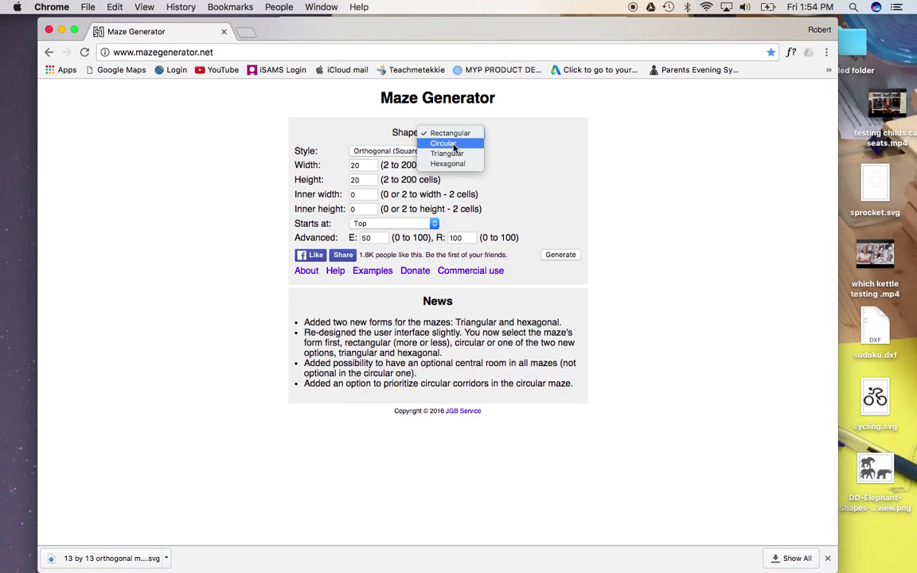
pyautogui.click(462, 142)
pyautogui.click(561, 226)
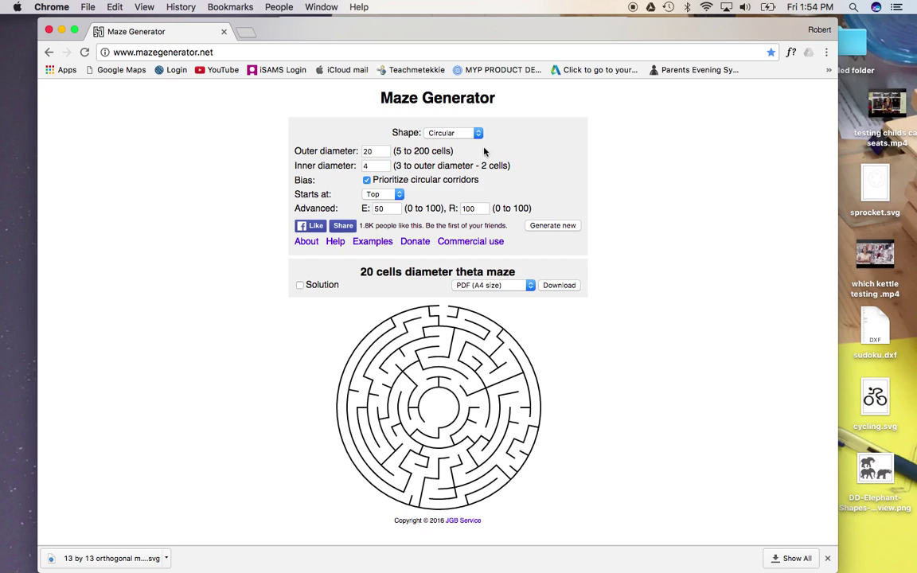
pyautogui.click(434, 132)
pyautogui.click(465, 124)
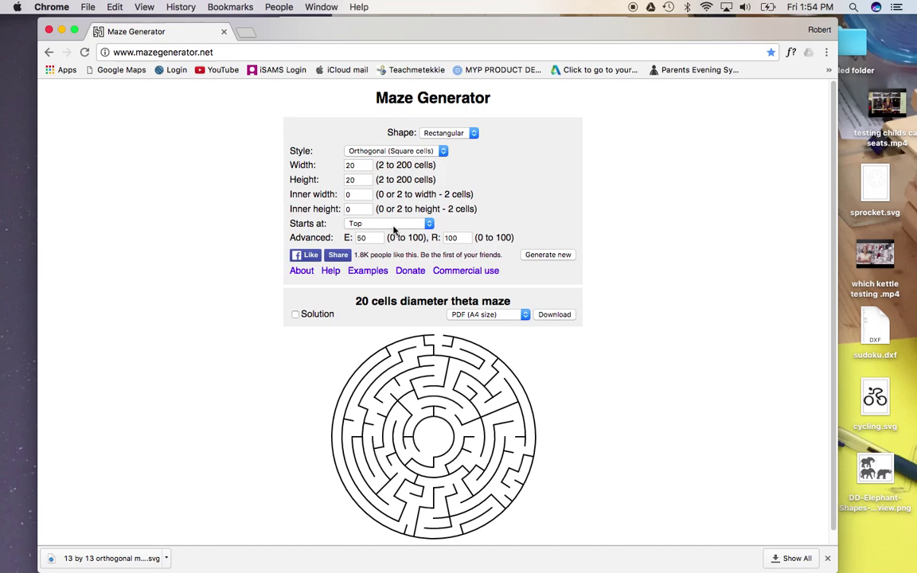
# Step: Generate a 14 by 14 rectangular maze and turn on its solution path
pyautogui.click(529, 255)
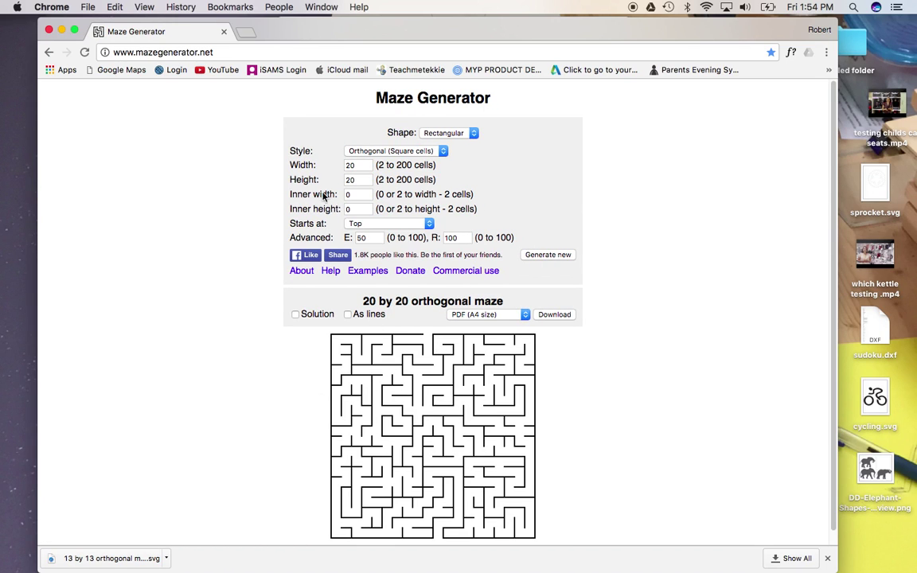
pyautogui.doubleClick(358, 180)
pyautogui.write('1')
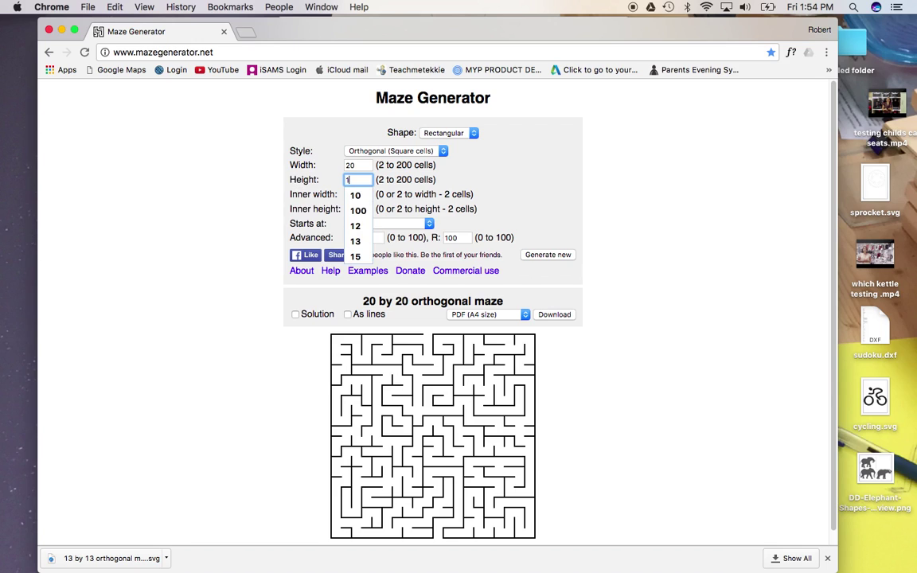
pyautogui.write('4')
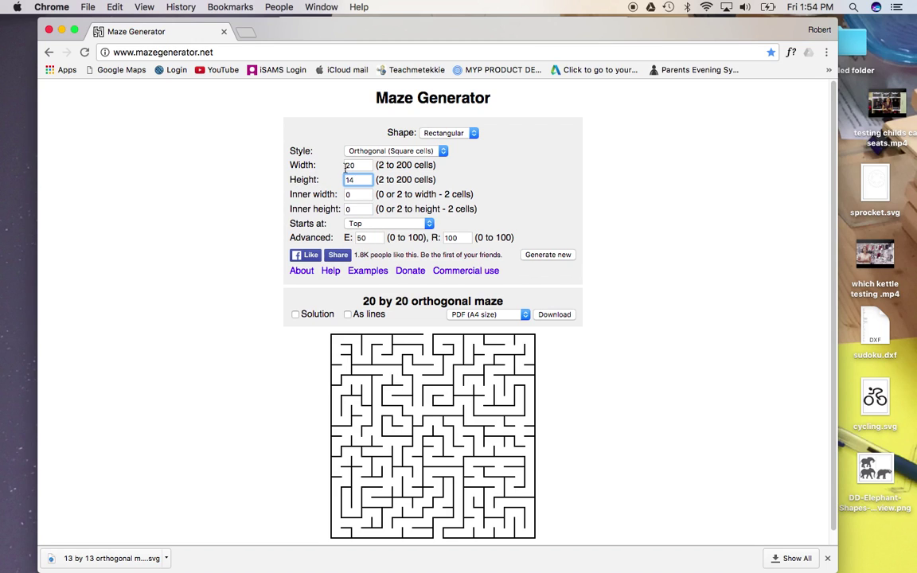
pyautogui.doubleClick(357, 165)
pyautogui.write('14')
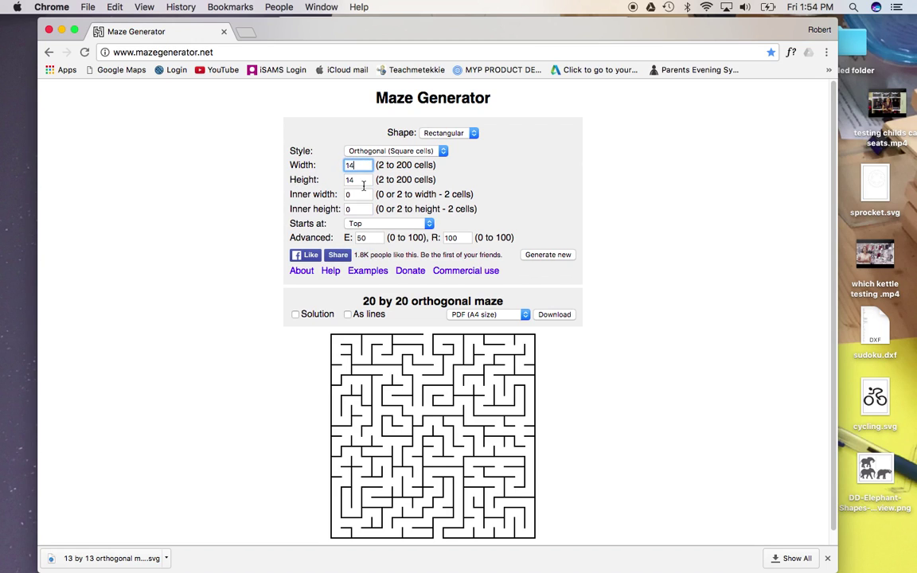
pyautogui.click(555, 256)
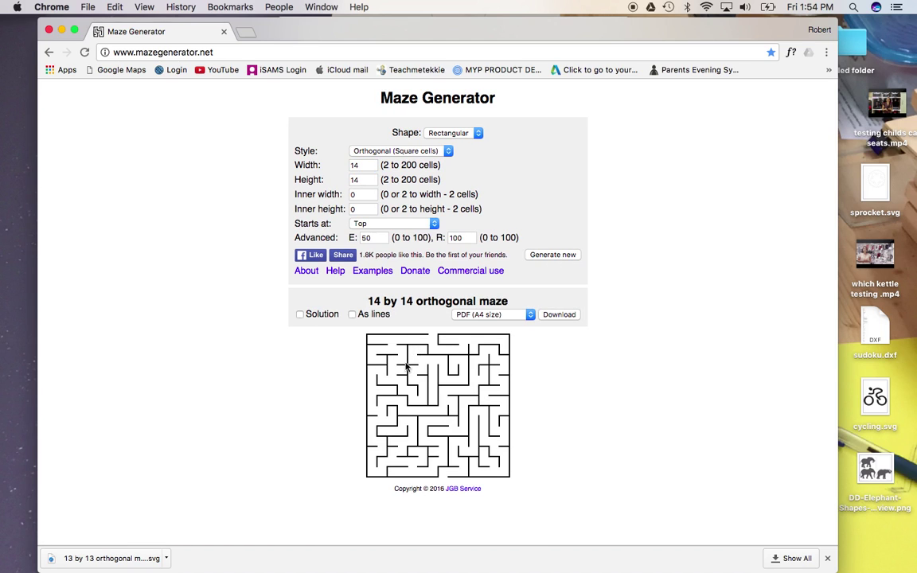
pyautogui.click(300, 315)
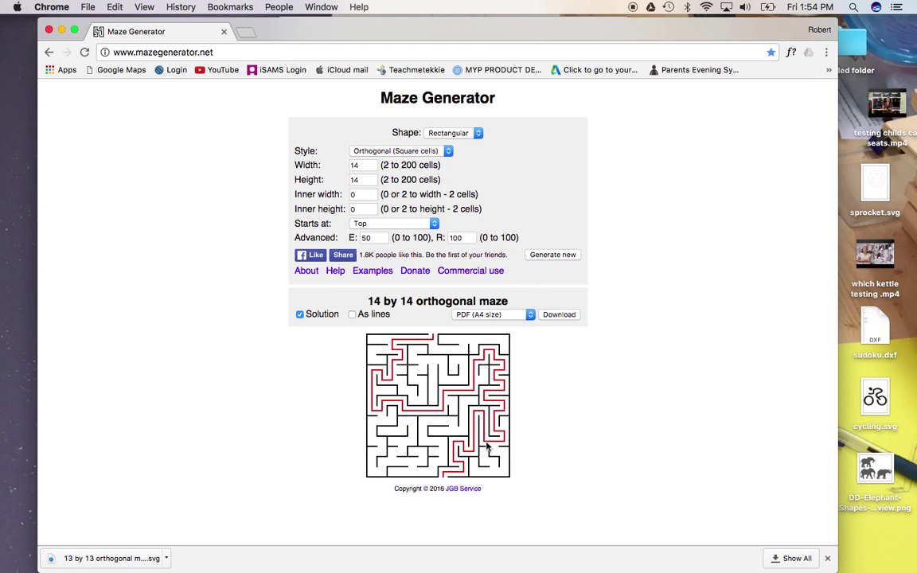
# Step: Try several new layouts, then generate a 5 by 5 maze
pyautogui.click(553, 256)
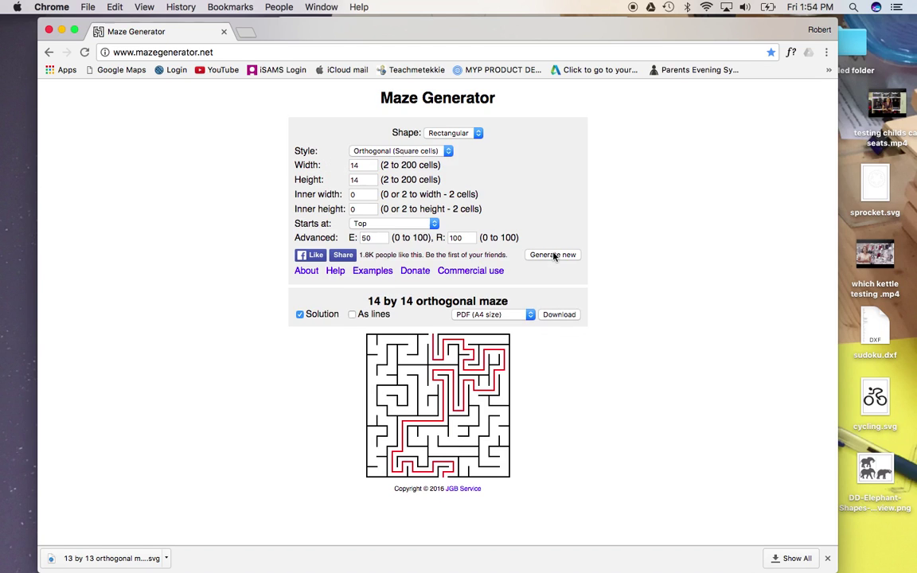
pyautogui.click(554, 255)
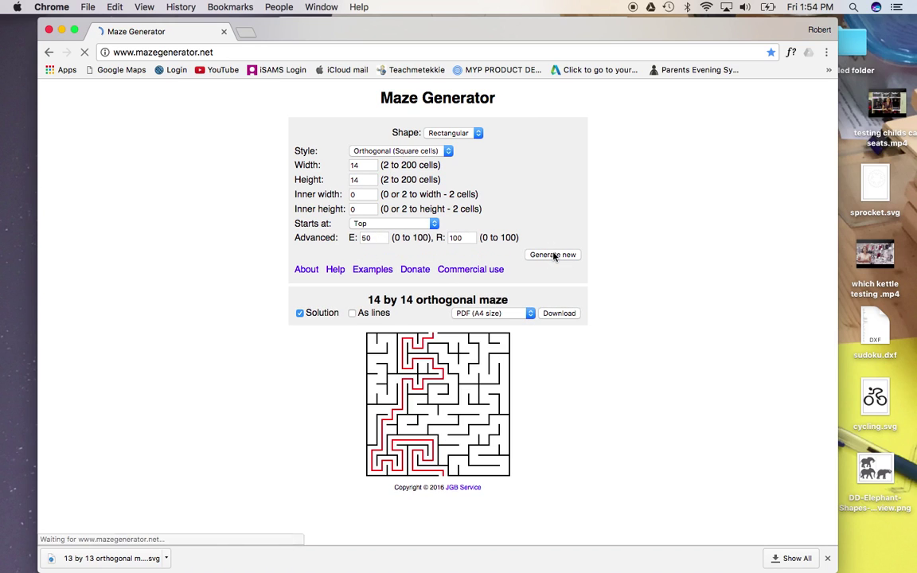
pyautogui.click(553, 255)
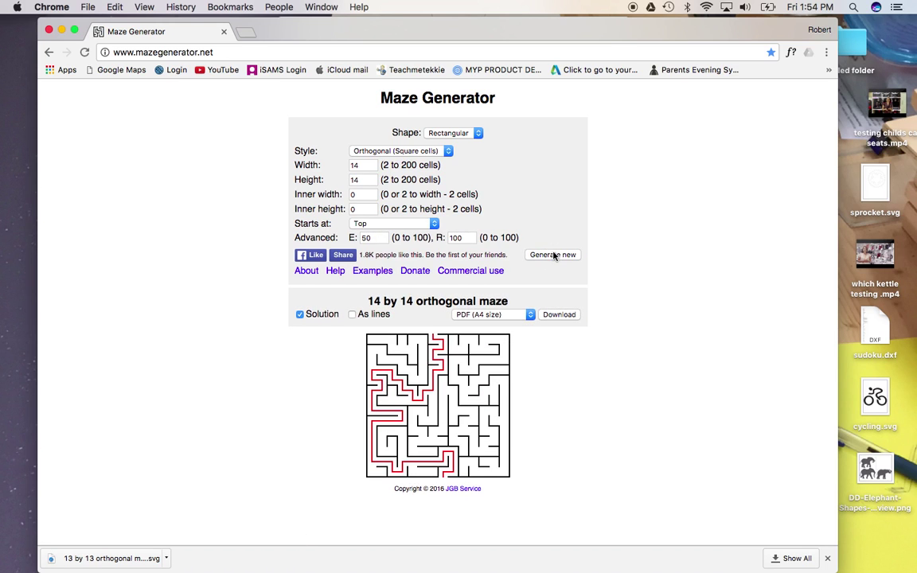
pyautogui.click(553, 255)
pyautogui.doubleClick(356, 179)
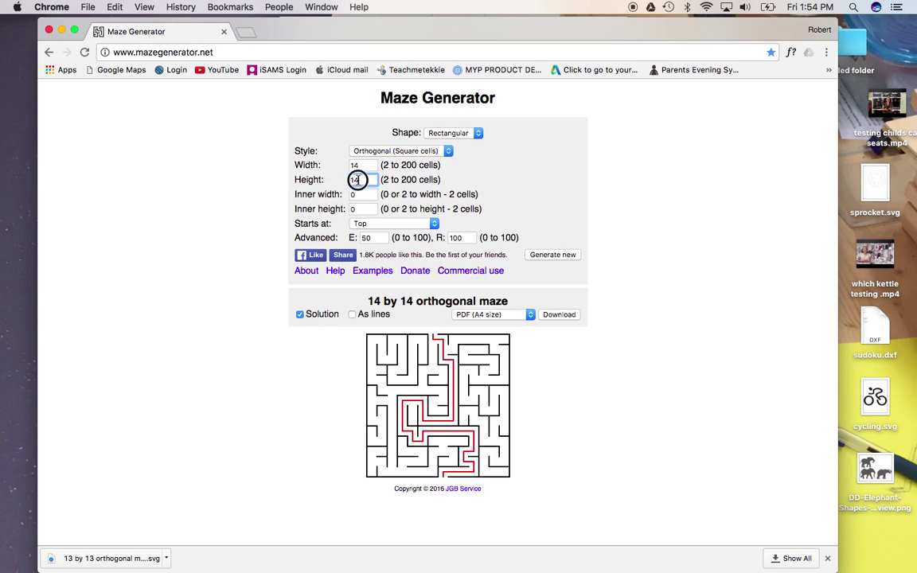
pyautogui.write('5')
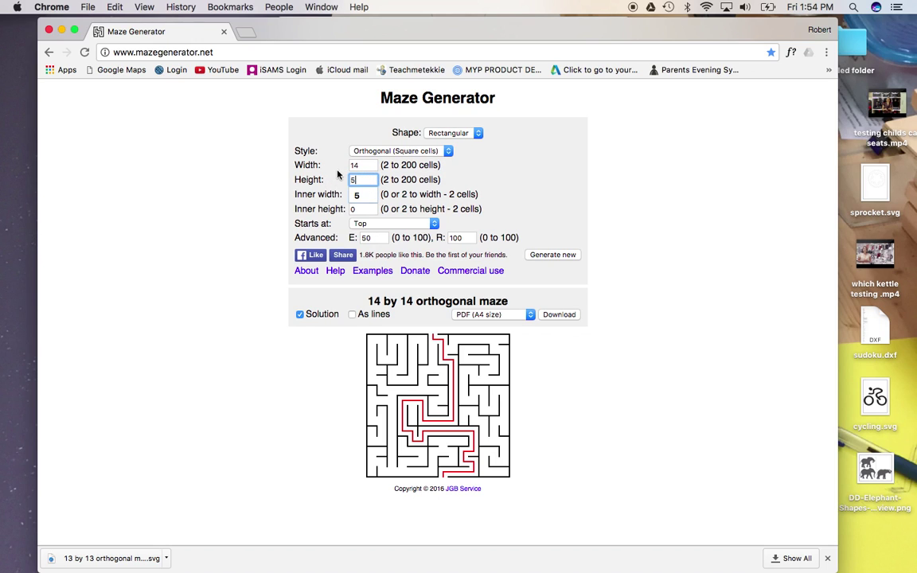
pyautogui.doubleClick(338, 164)
pyautogui.write('5')
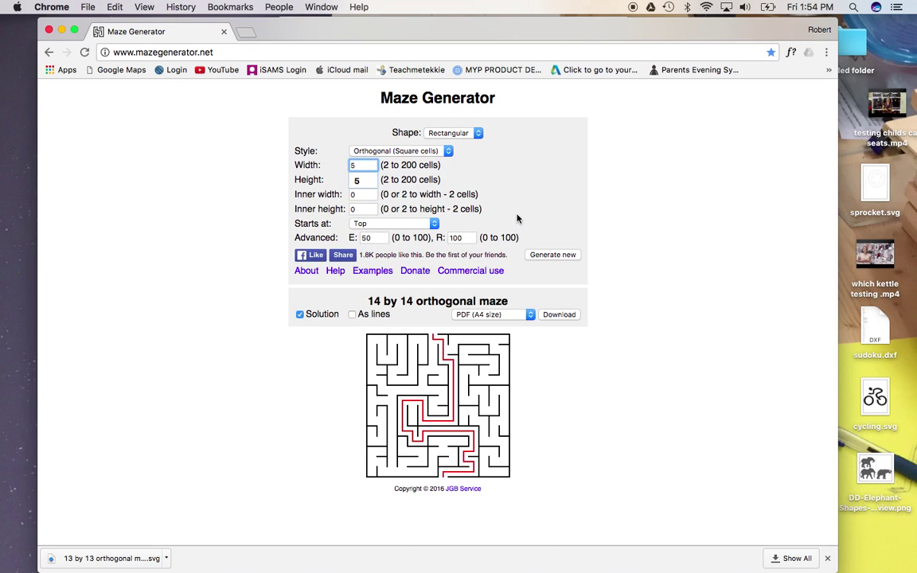
pyautogui.click(526, 205)
pyautogui.click(570, 255)
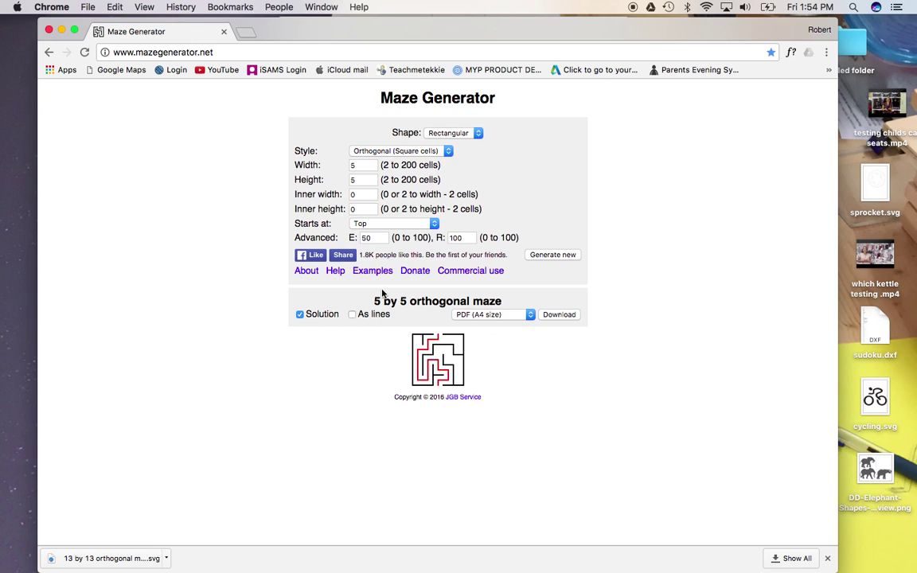
# Step: Set width and height back to 14 and regenerate the maze
pyautogui.doubleClick(358, 179)
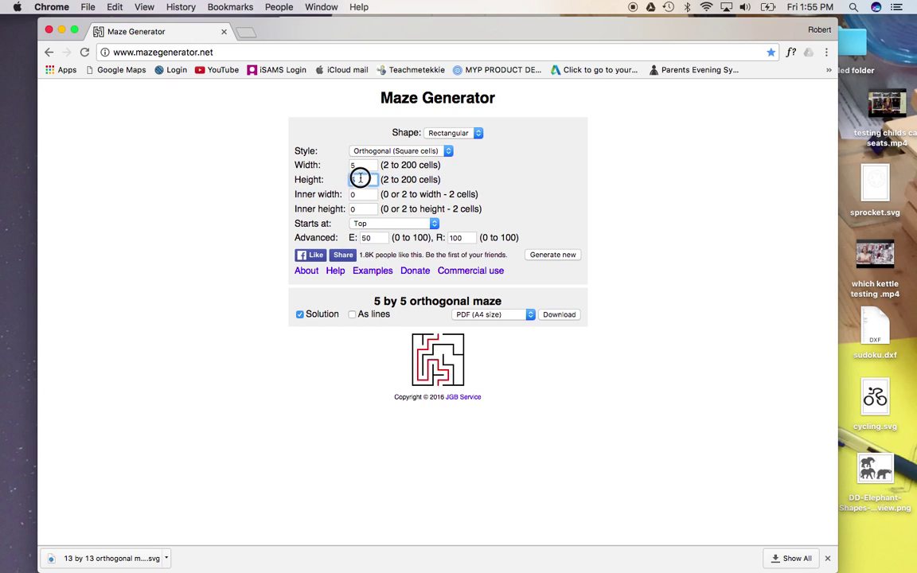
pyautogui.write('14')
pyautogui.doubleClick(354, 164)
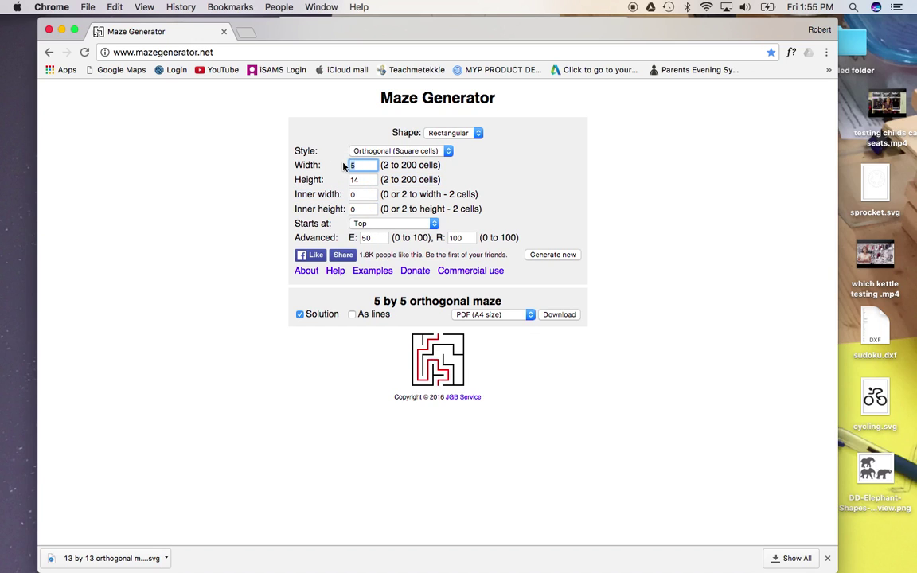
pyautogui.write('14')
pyautogui.click(577, 255)
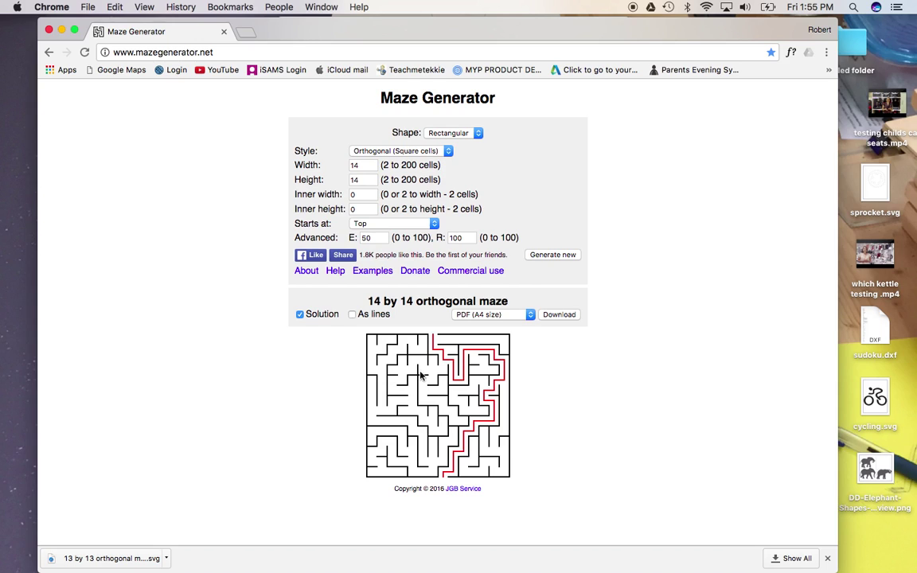
# Step: Generate a couple more 14×14 layouts and download the chosen one as SVG
pyautogui.click(554, 255)
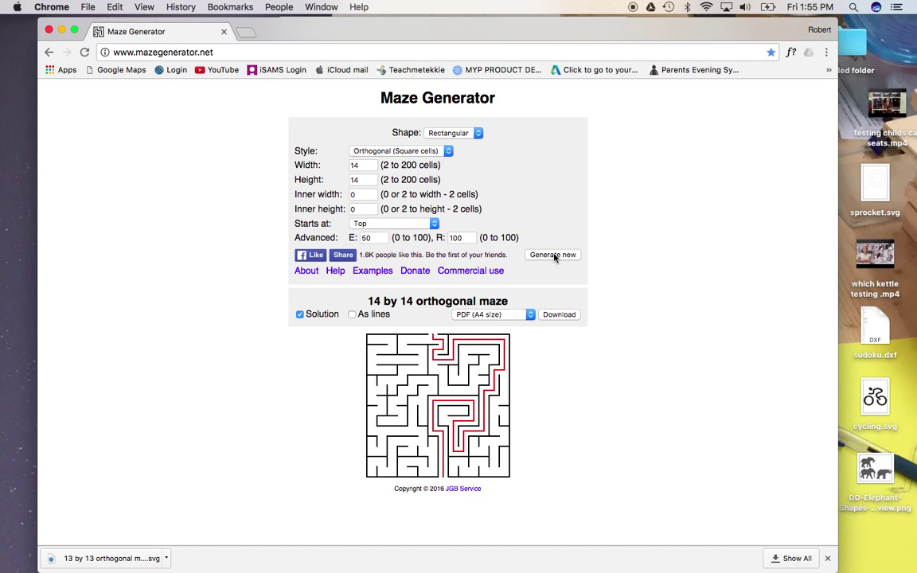
pyautogui.click(554, 256)
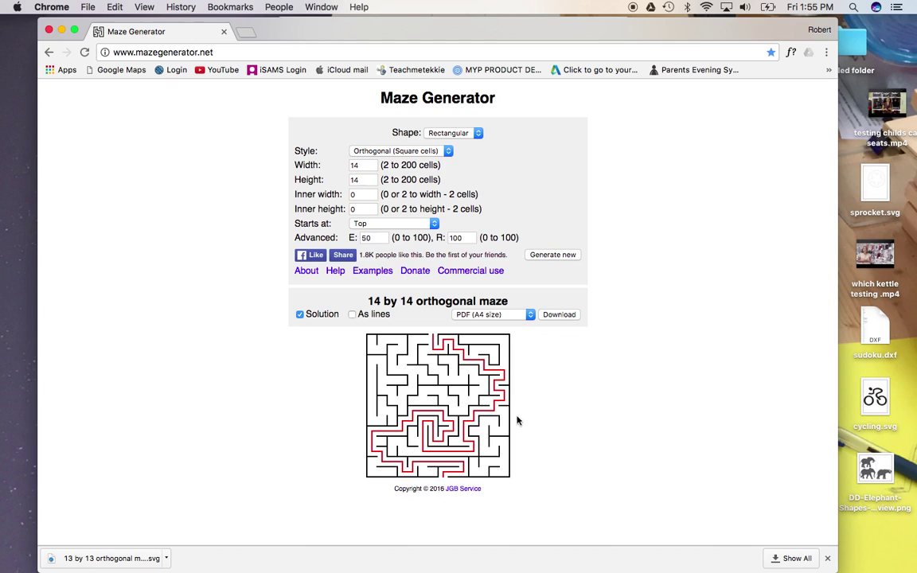
pyautogui.click(486, 314)
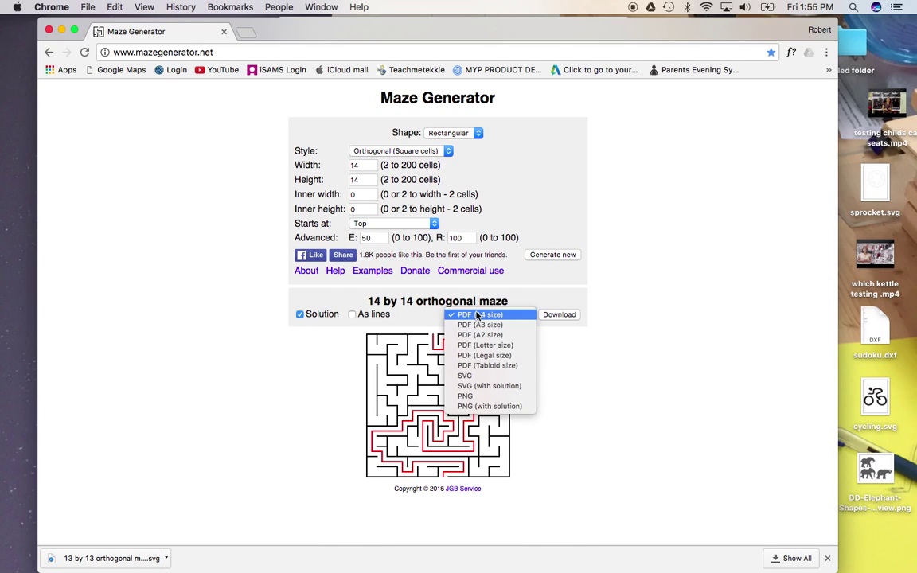
pyautogui.click(481, 376)
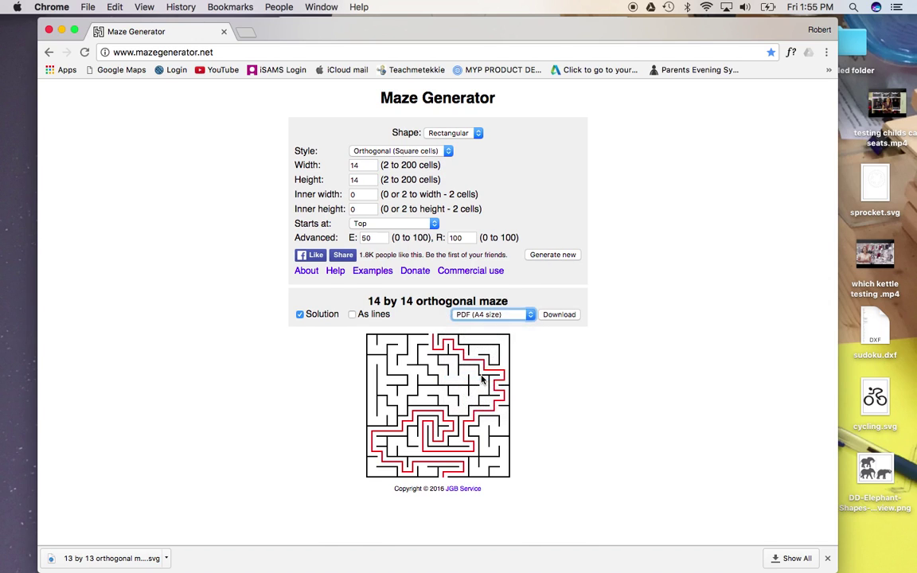
pyautogui.click(559, 315)
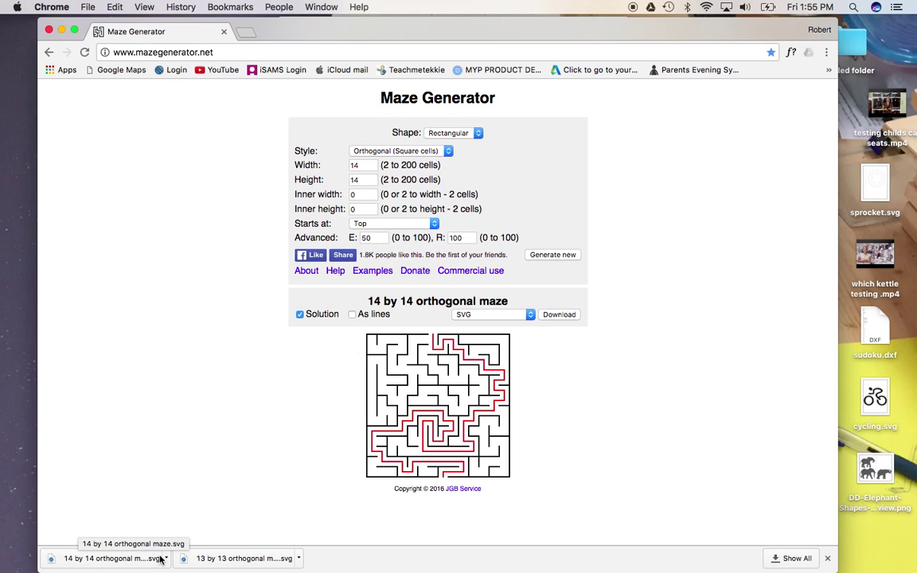
# Step: Reveal the downloaded maze SVG in Finder and open it with Adobe Illustrator CC 2015.3
pyautogui.click(167, 559)
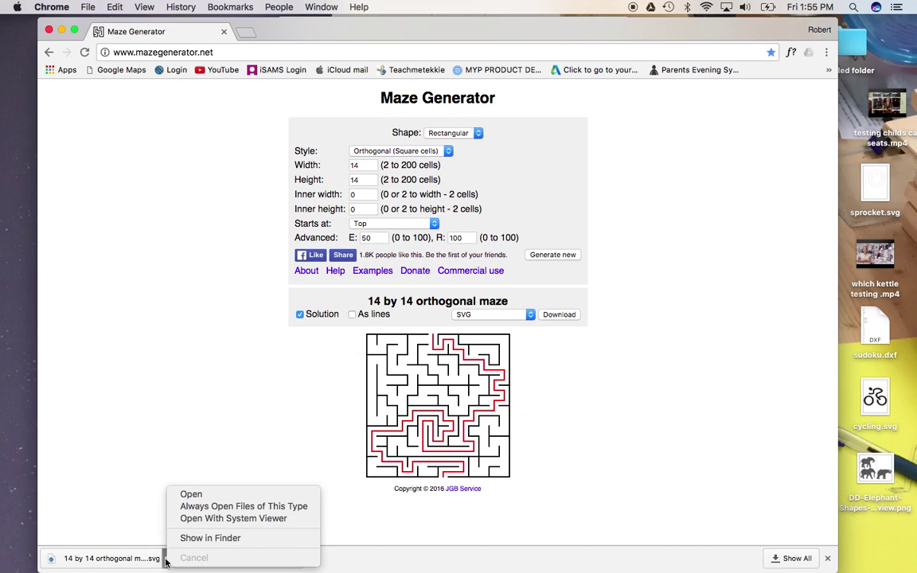
pyautogui.click(214, 538)
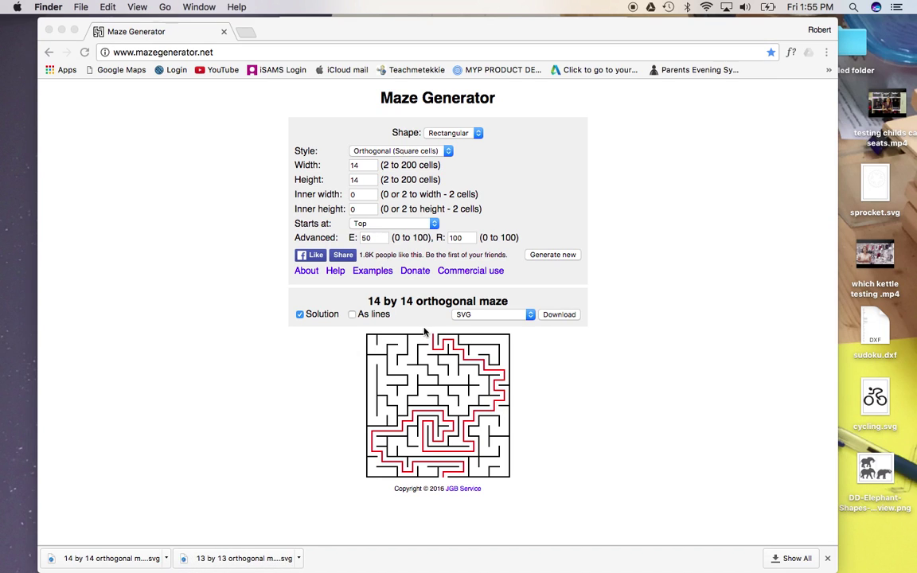
pyautogui.rightClick(445, 228)
pyautogui.moveTo(479, 244)
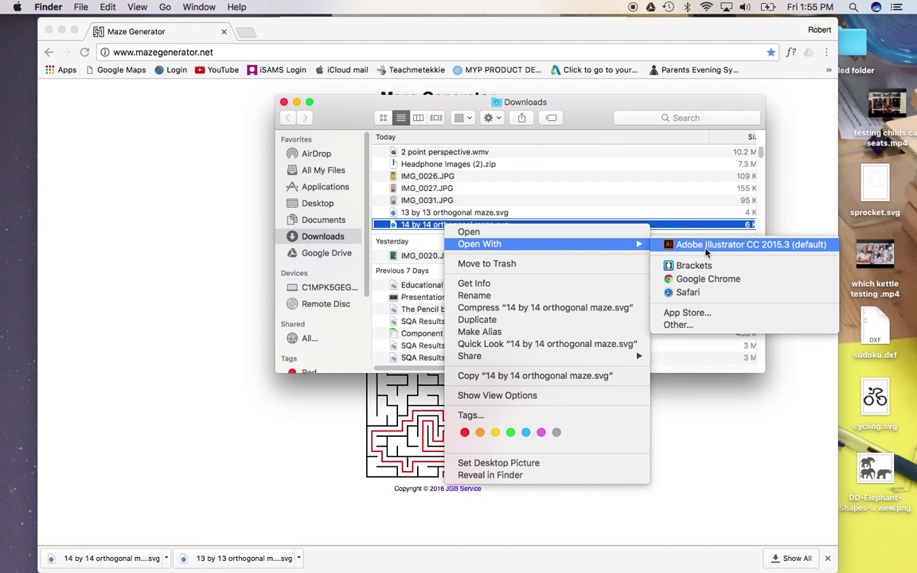
pyautogui.click(710, 244)
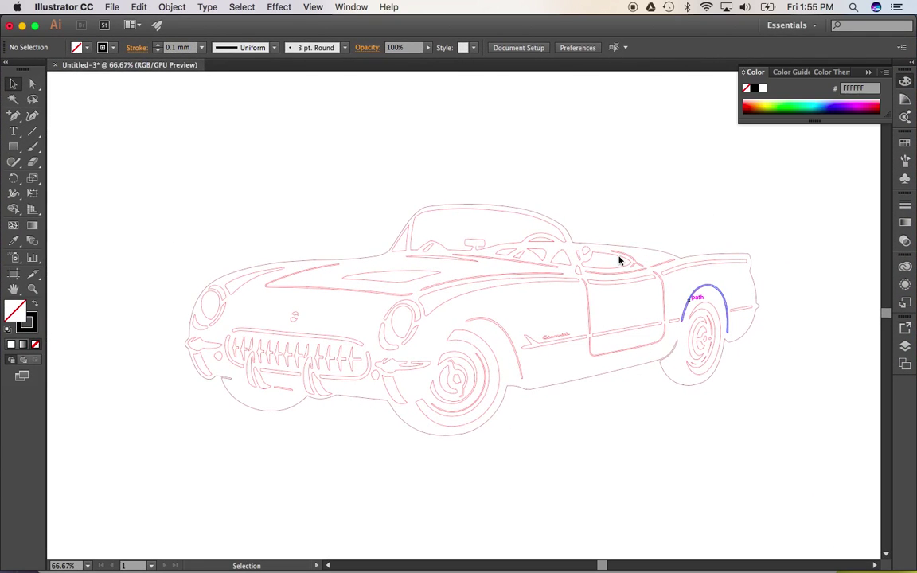
pyautogui.scroll(-3, 459, 289)
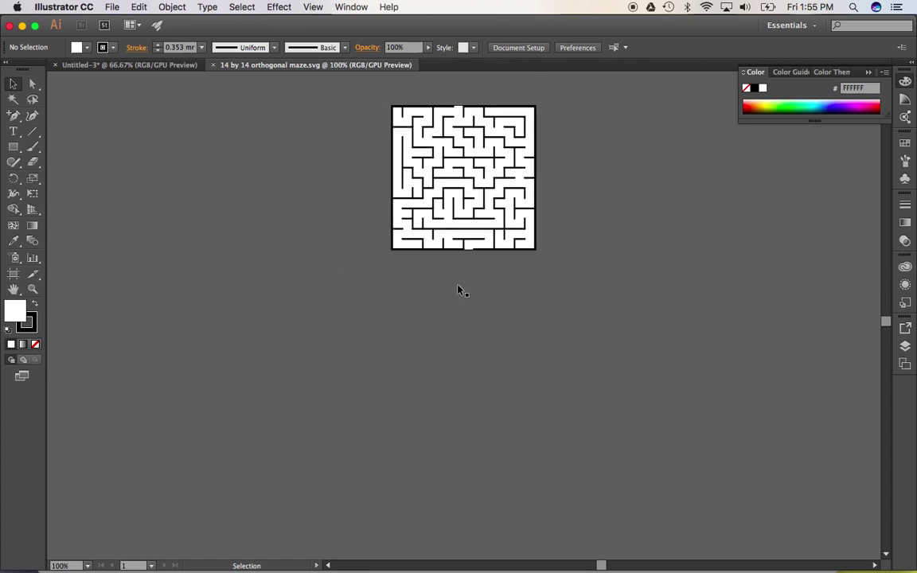
pyautogui.scroll(6, 458, 289)
pyautogui.scroll(-1, 458, 289)
pyautogui.scroll(-3, 458, 289)
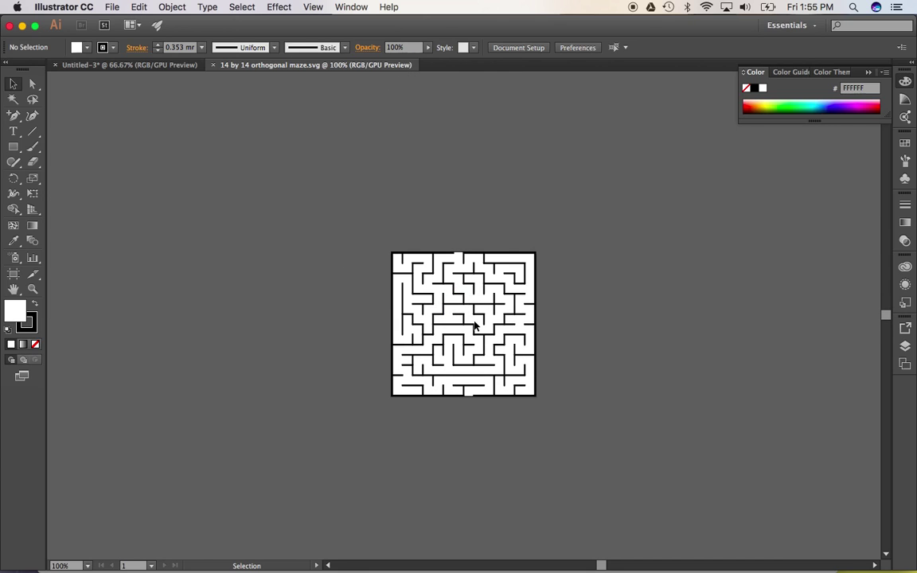
# Step: Select the whole maze and set its stroke weight to 1.5 mm
pyautogui.scroll(-2, 475, 325)
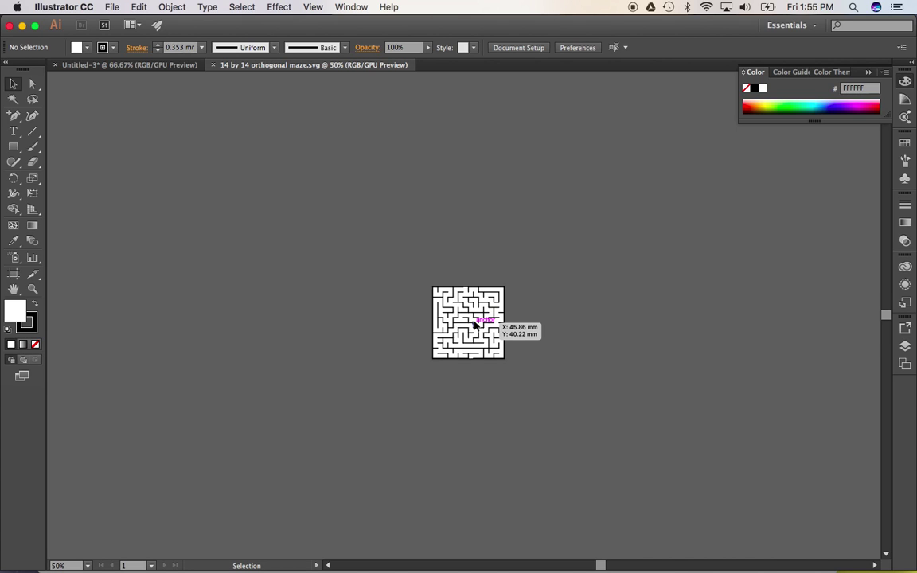
pyautogui.scroll(5, 476, 325)
pyautogui.scroll(-1, 475, 324)
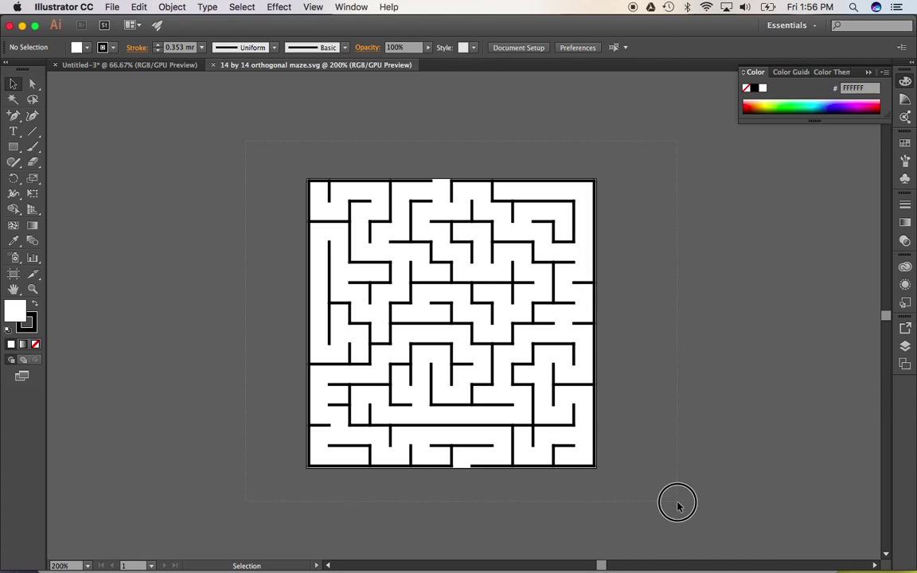
pyautogui.moveTo(271, 167); pyautogui.dragTo(676, 522)
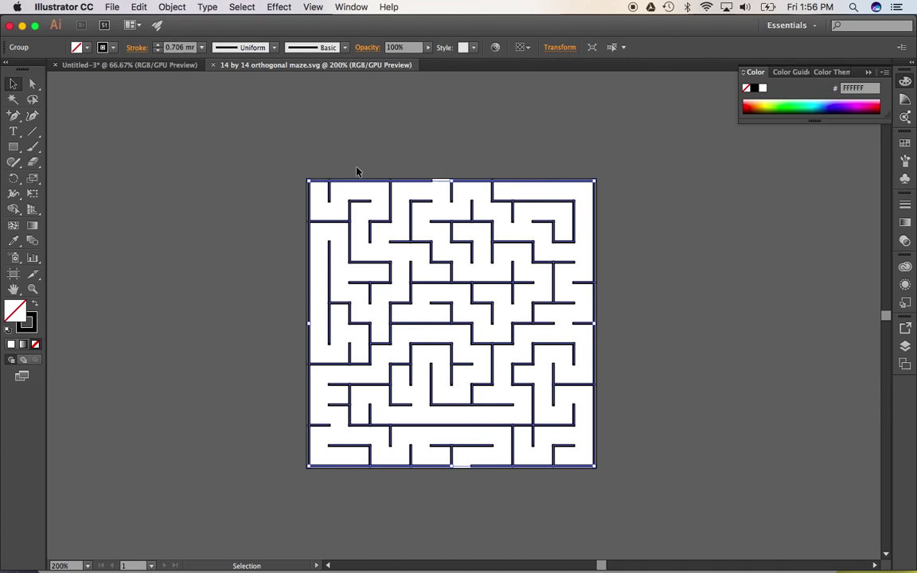
pyautogui.click(202, 47)
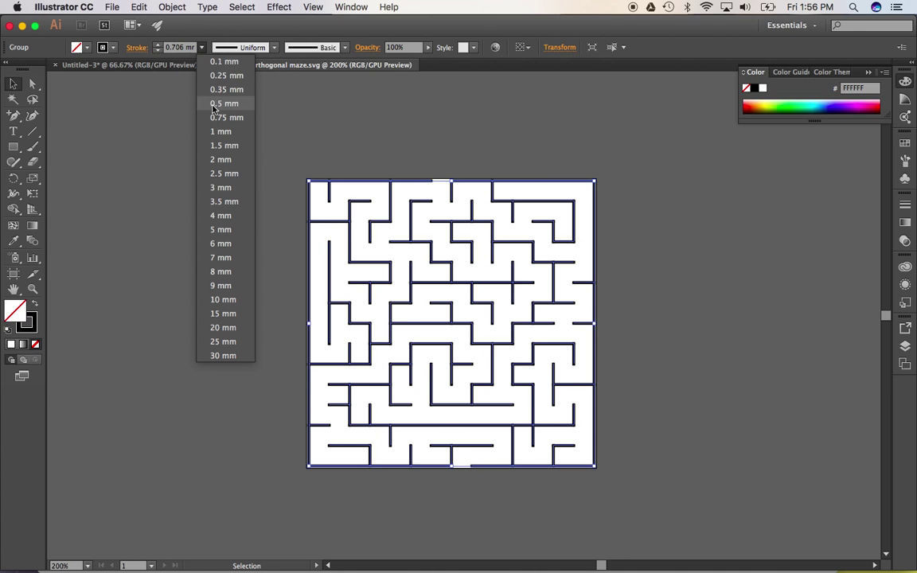
pyautogui.click(232, 147)
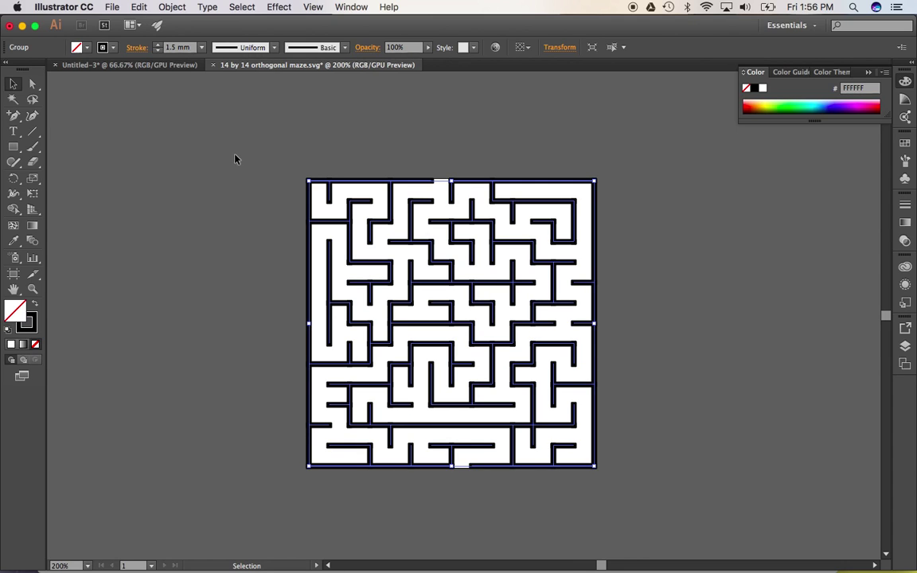
pyautogui.click(237, 171)
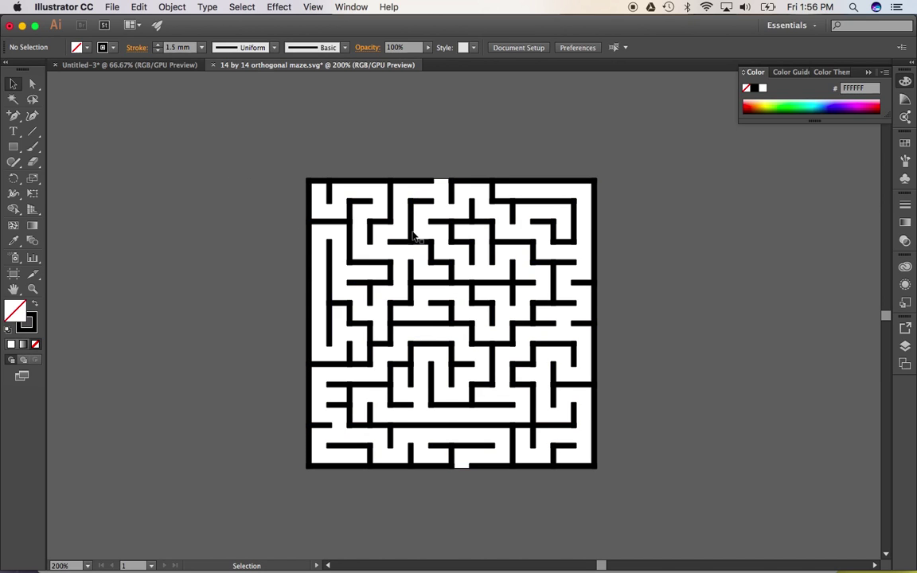
pyautogui.scroll(-2, 355, 272)
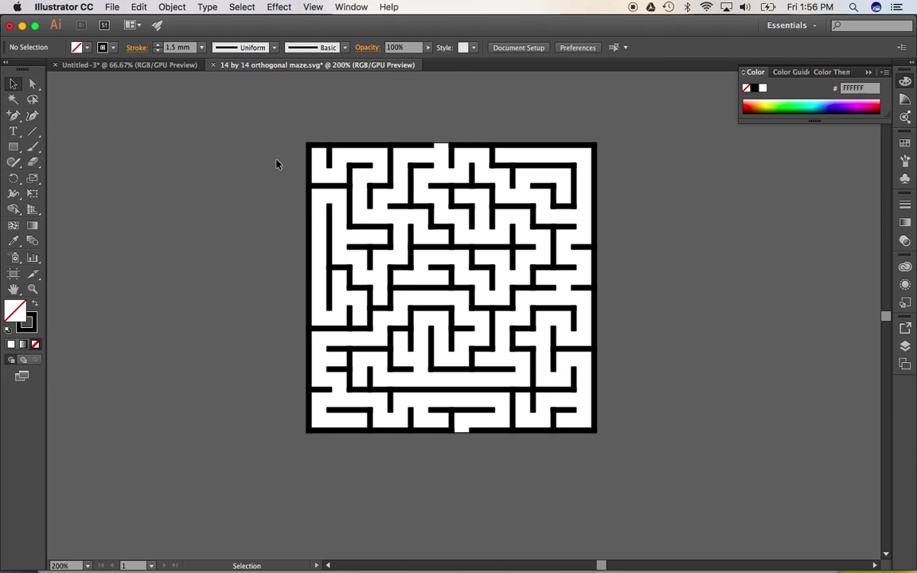
# Step: Apply Object > Path > Outline Stroke to the maze and swap fill and stroke
pyautogui.moveTo(261, 117); pyautogui.dragTo(645, 479)
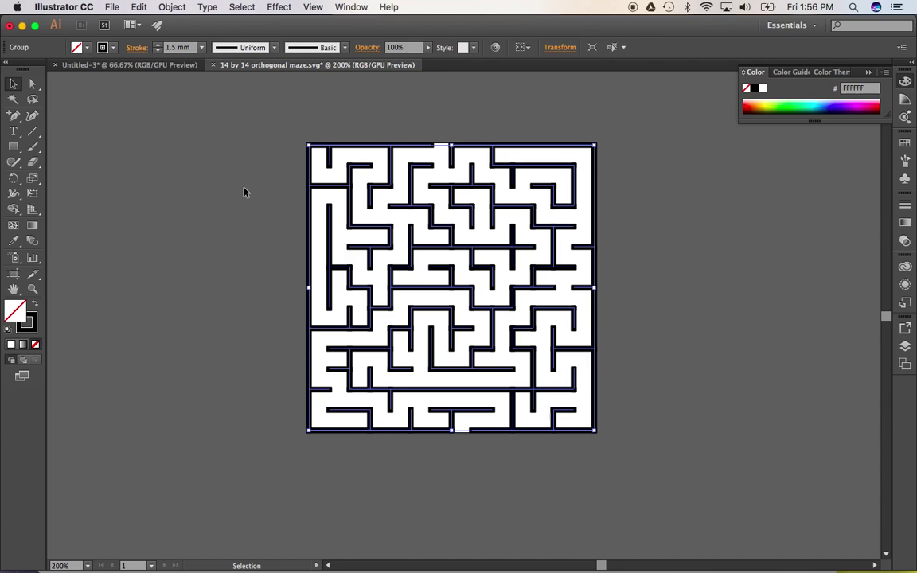
pyautogui.click(171, 6)
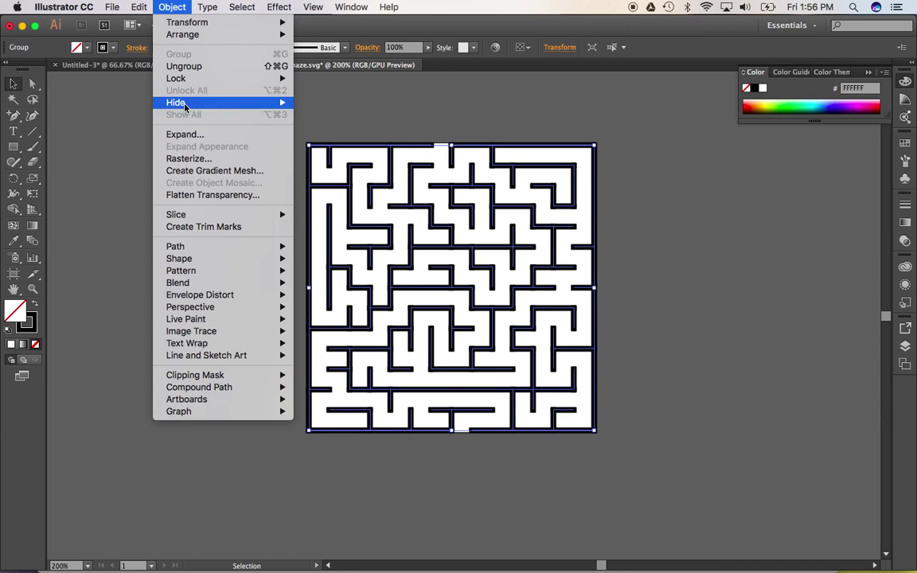
pyautogui.moveTo(175, 247)
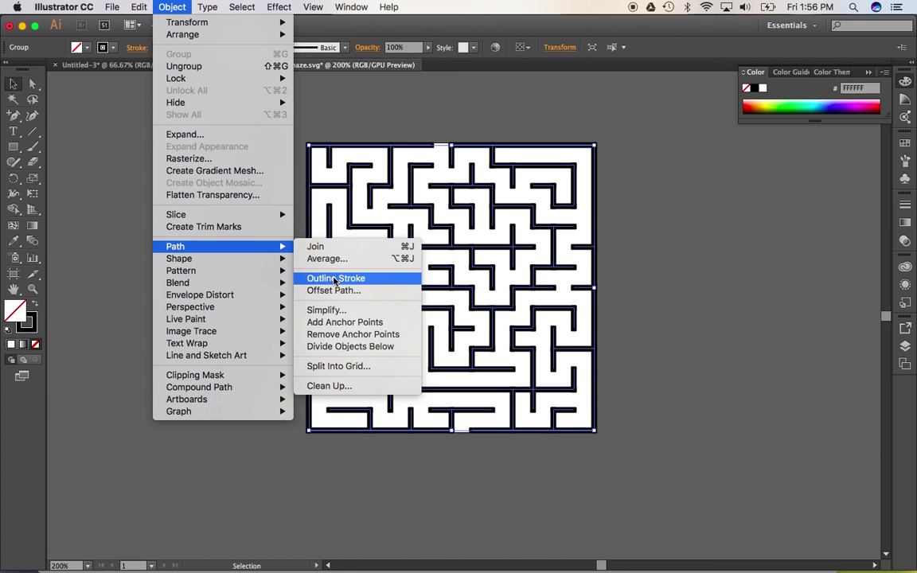
pyautogui.click(335, 279)
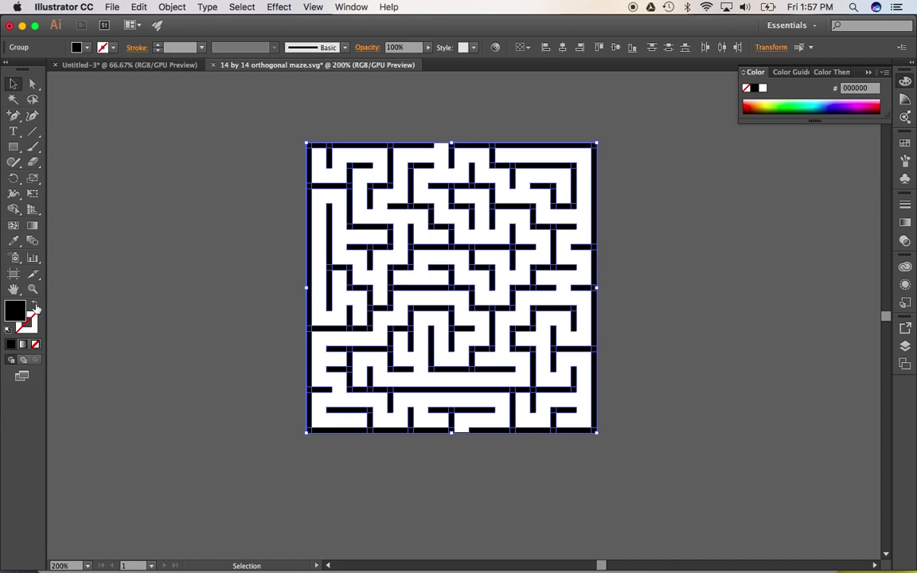
pyautogui.click(35, 307)
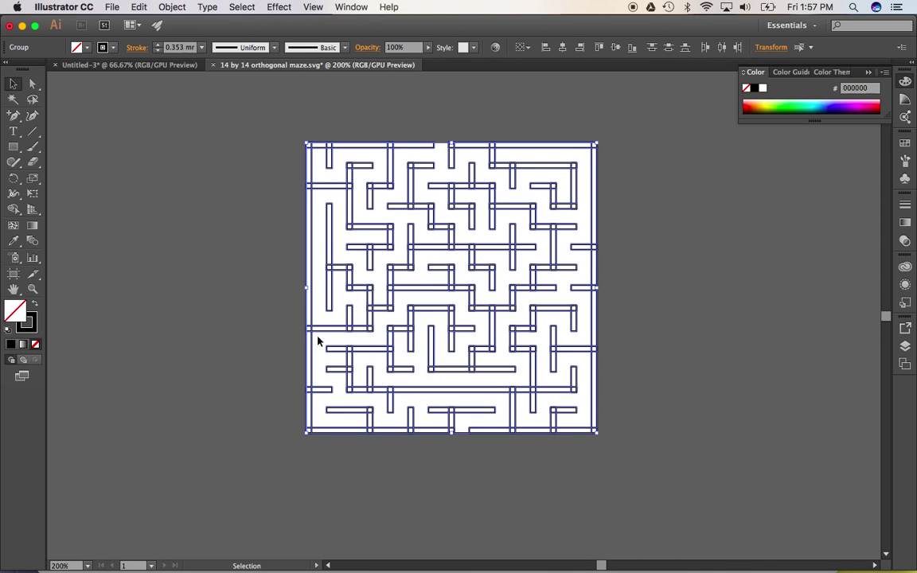
pyautogui.click(35, 308)
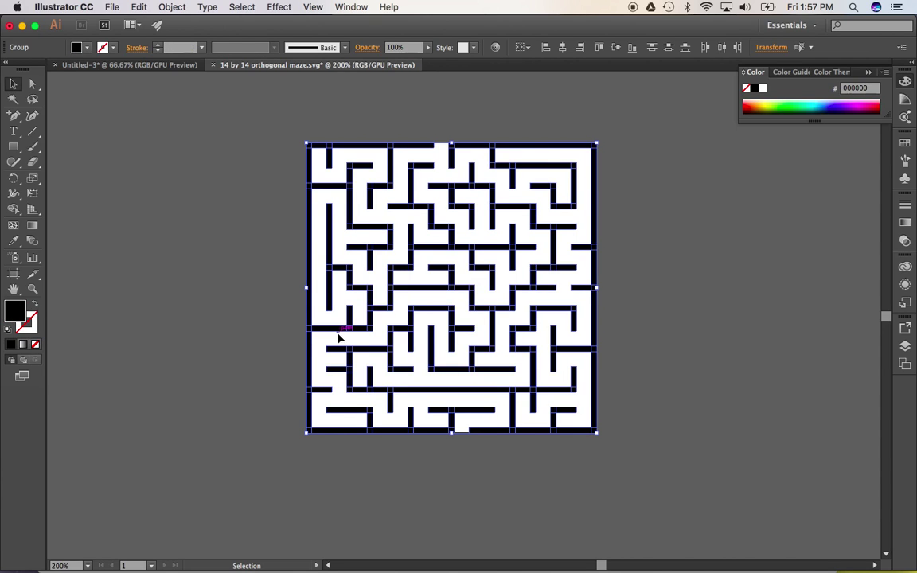
pyautogui.click(35, 308)
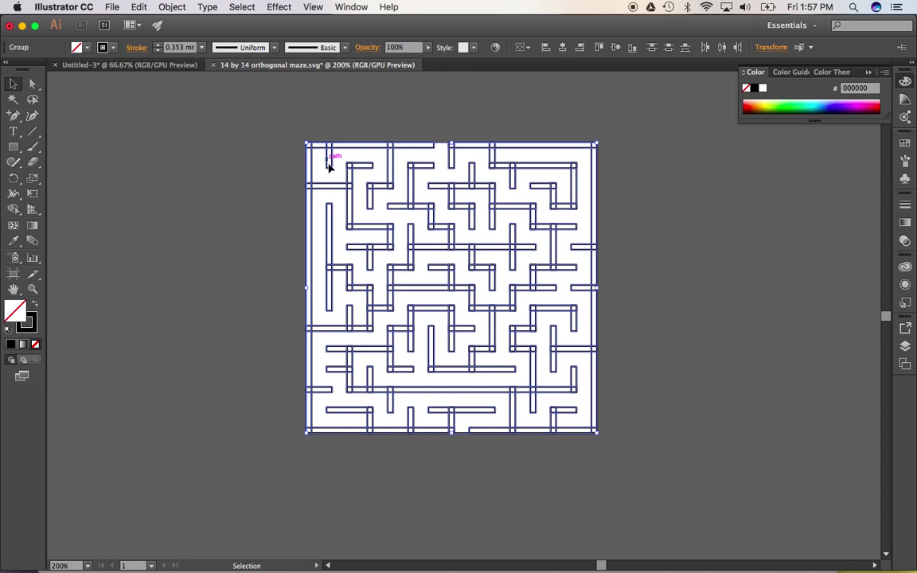
pyautogui.click(175, 167)
# Step: Select the maze and apply Unite from the Pathfinder panel
pyautogui.scroll(-1, 470, 295)
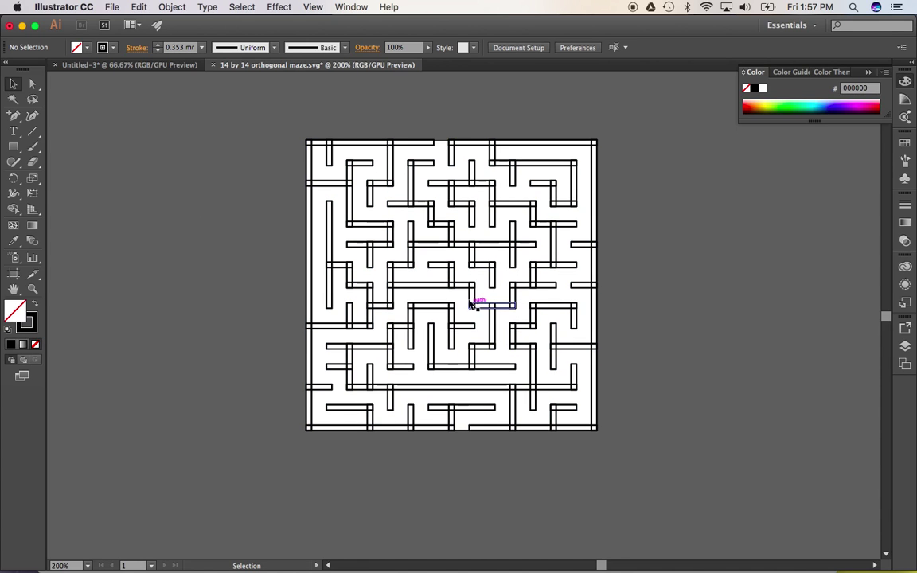
pyautogui.scroll(-5, 470, 267)
pyautogui.scroll(2, 476, 255)
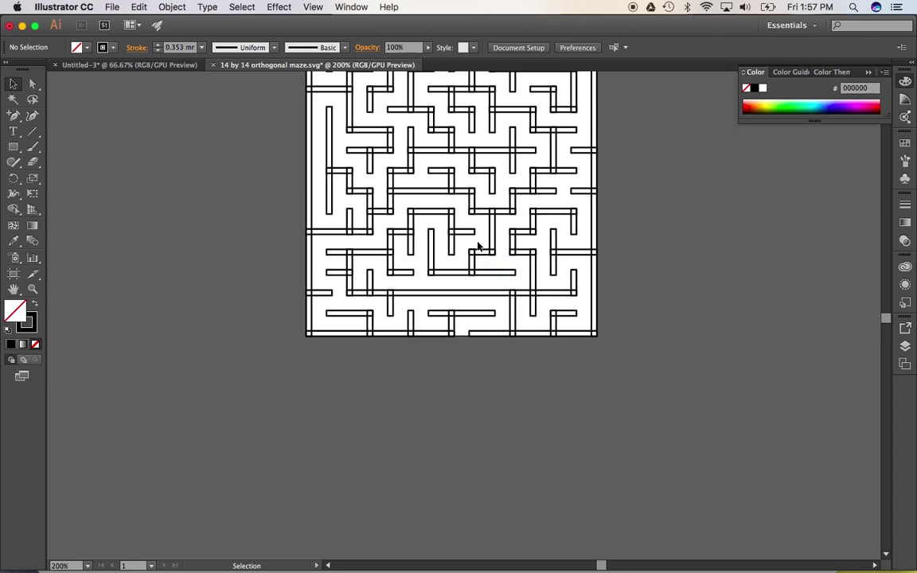
pyautogui.scroll(1, 482, 255)
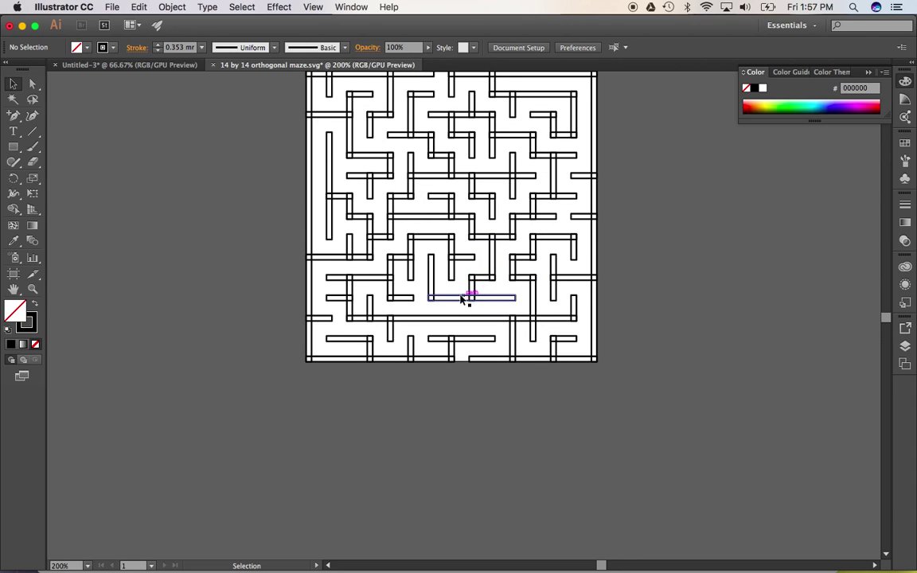
pyautogui.scroll(2, 415, 318)
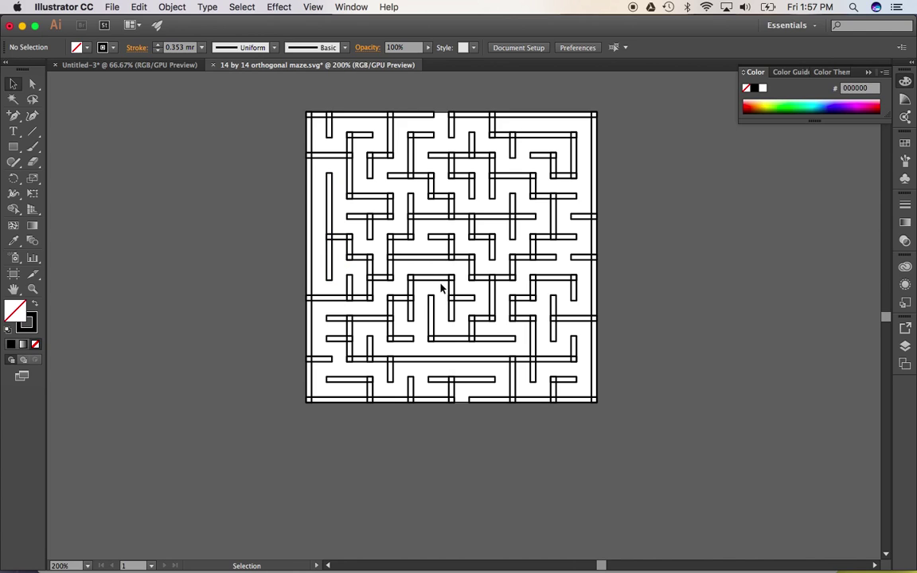
pyautogui.moveTo(259, 89); pyautogui.dragTo(669, 493)
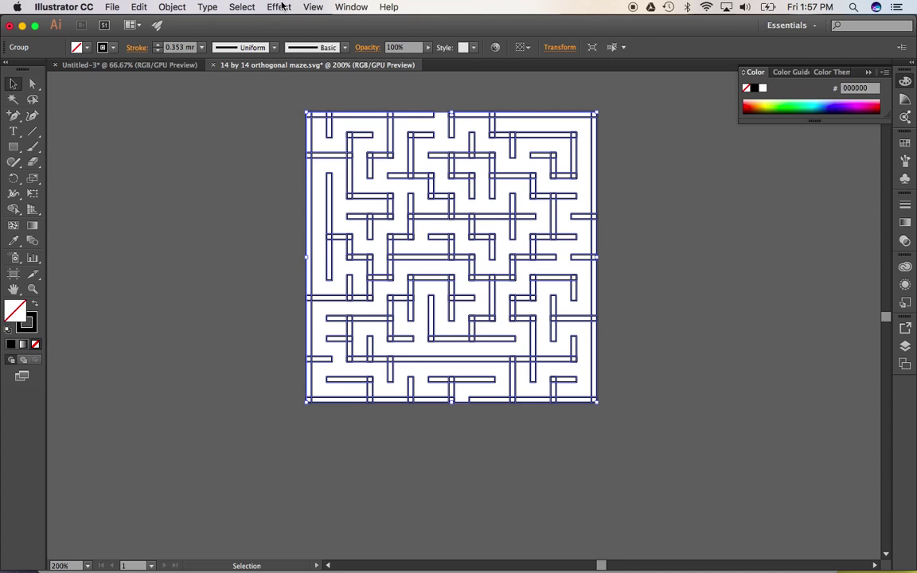
pyautogui.click(351, 7)
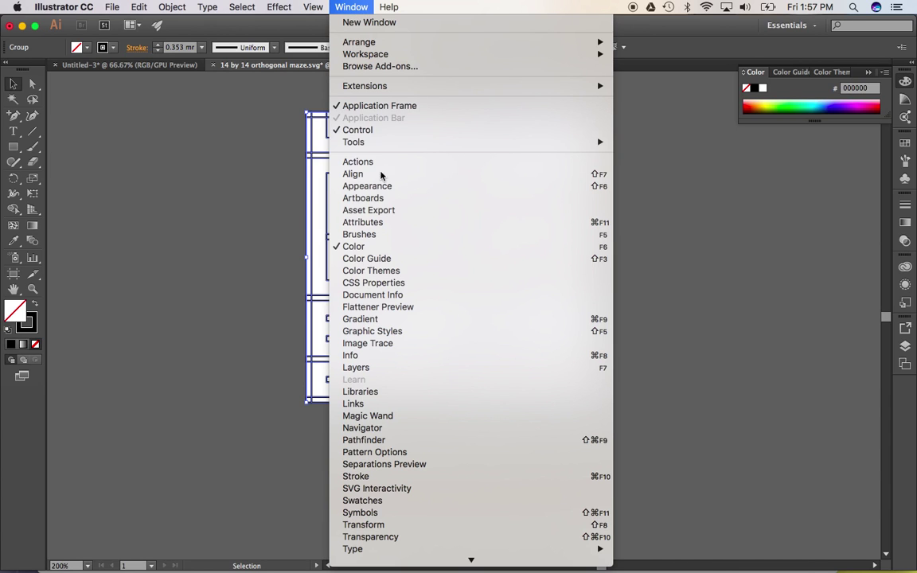
pyautogui.click(390, 443)
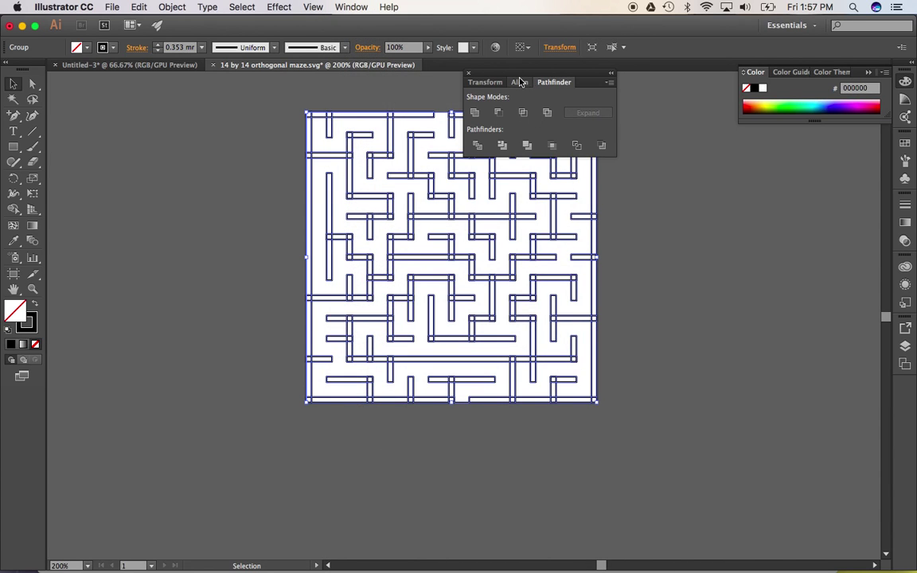
pyautogui.moveTo(519, 82); pyautogui.dragTo(686, 174)
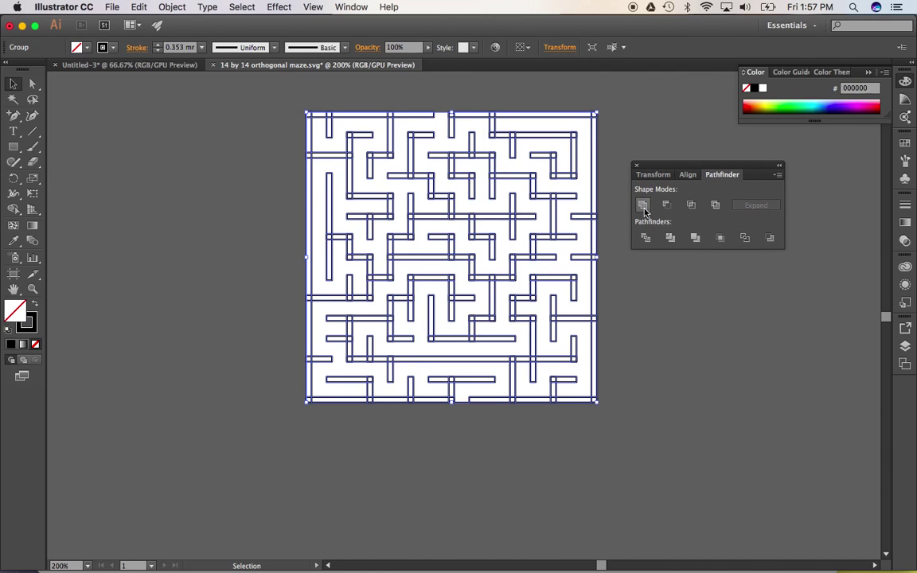
pyautogui.click(643, 204)
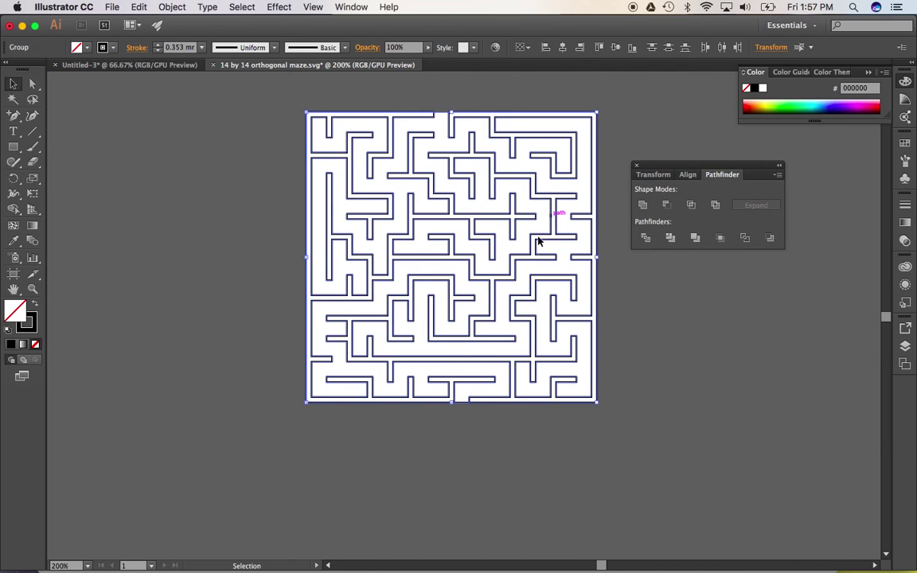
pyautogui.click(213, 250)
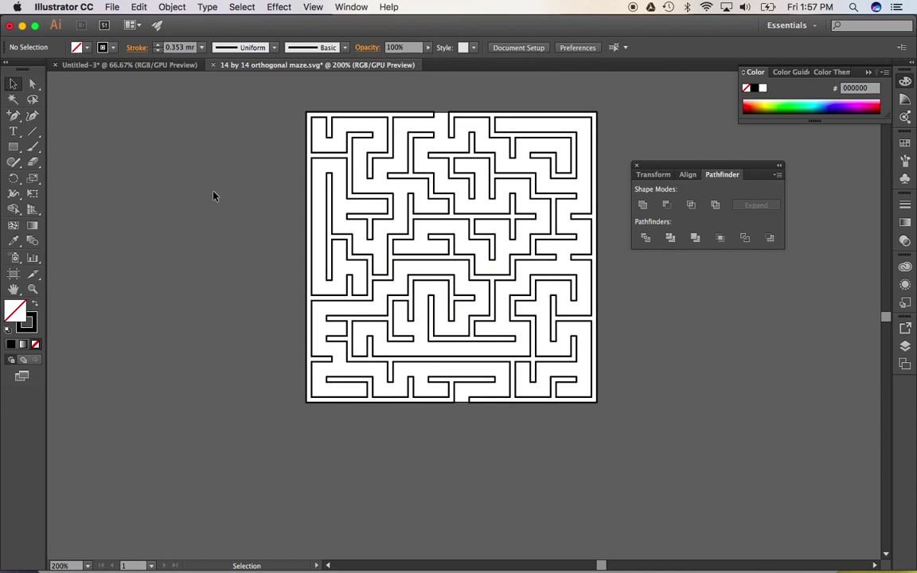
# Step: Set the selected maze's stroke weight to 0.1 mm, then reselect the maze
pyautogui.moveTo(278, 84)
pyautogui.mouseDown()
pyautogui.moveTo(616, 430)
pyautogui.moveTo(602, 421)
pyautogui.mouseUp()
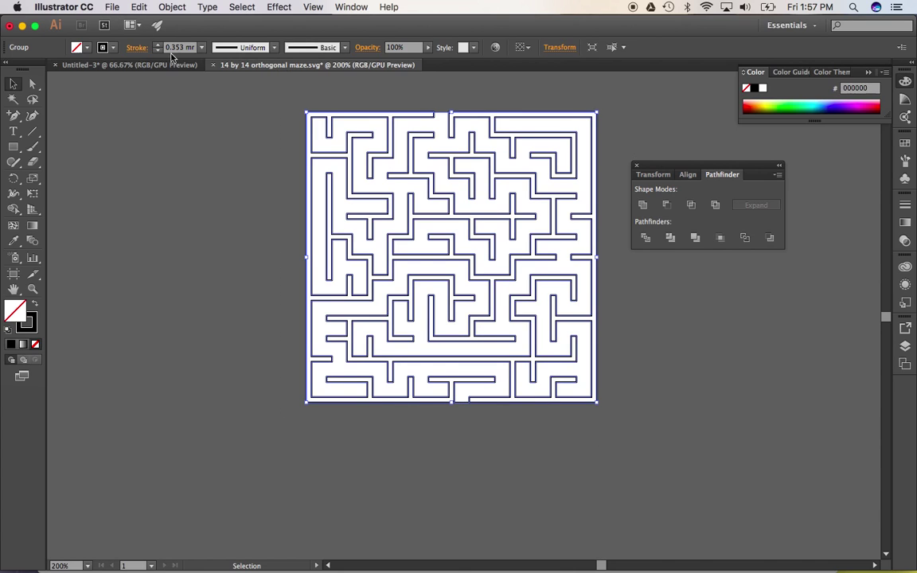
pyautogui.click(201, 49)
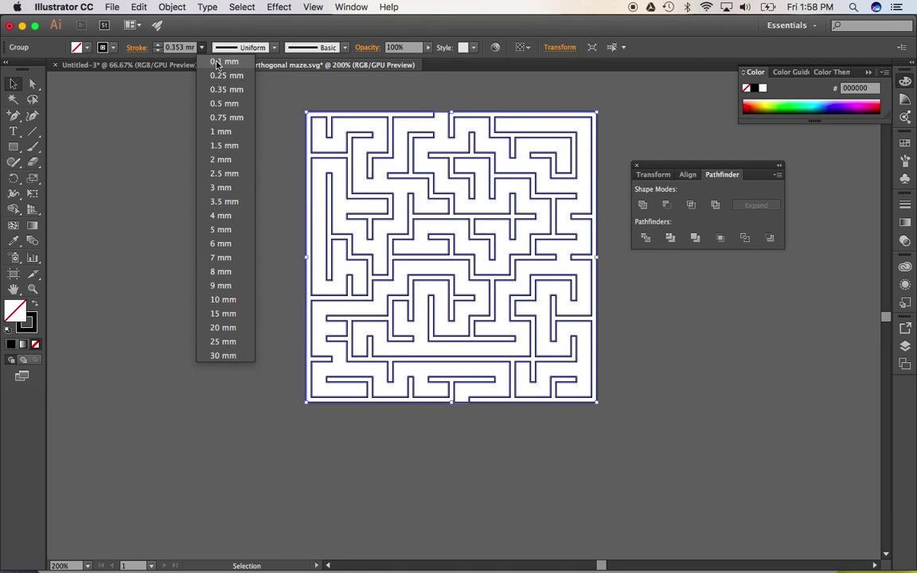
pyautogui.click(221, 60)
pyautogui.click(224, 171)
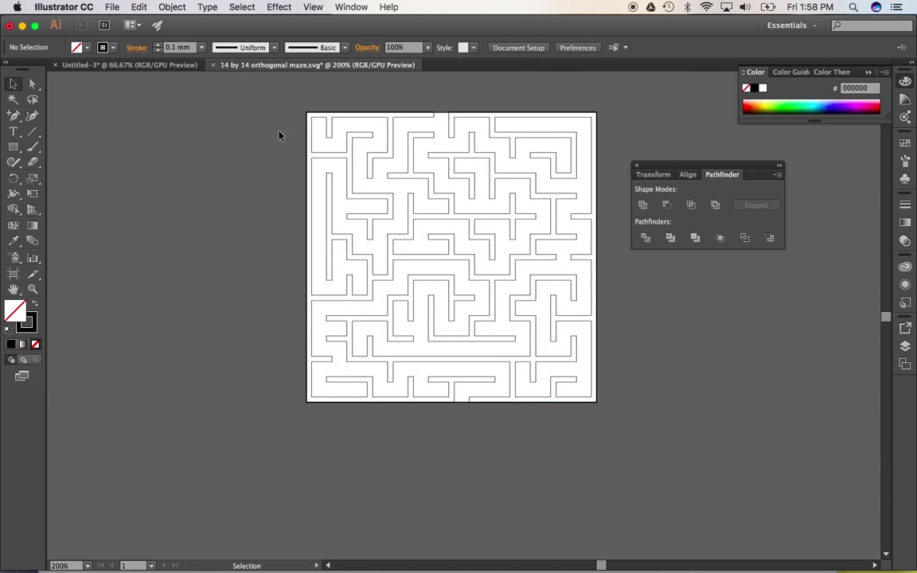
pyautogui.moveTo(272, 87); pyautogui.dragTo(624, 480)
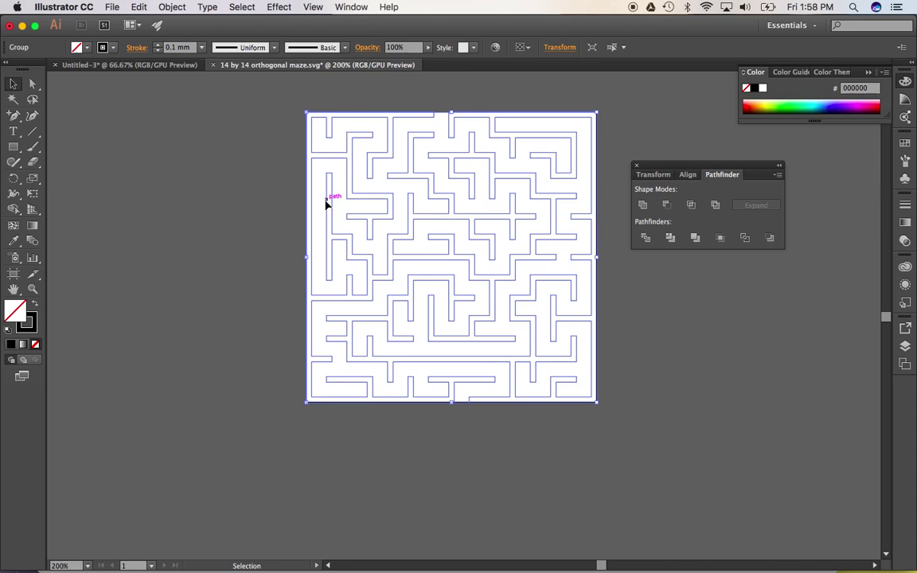
# Step: Create a new 900 × 600 mm document and paste the maze into it
pyautogui.click(112, 7)
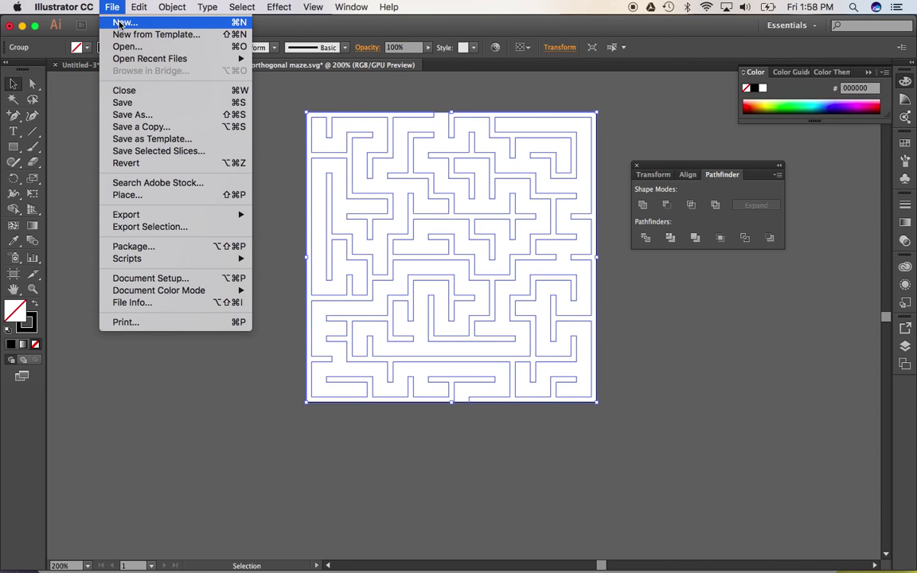
pyautogui.click(152, 78)
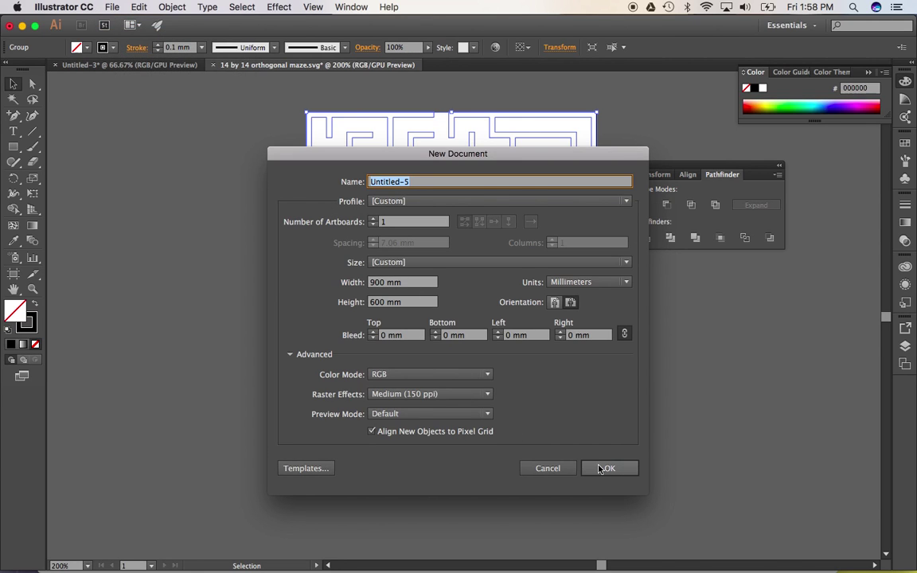
pyautogui.click(602, 468)
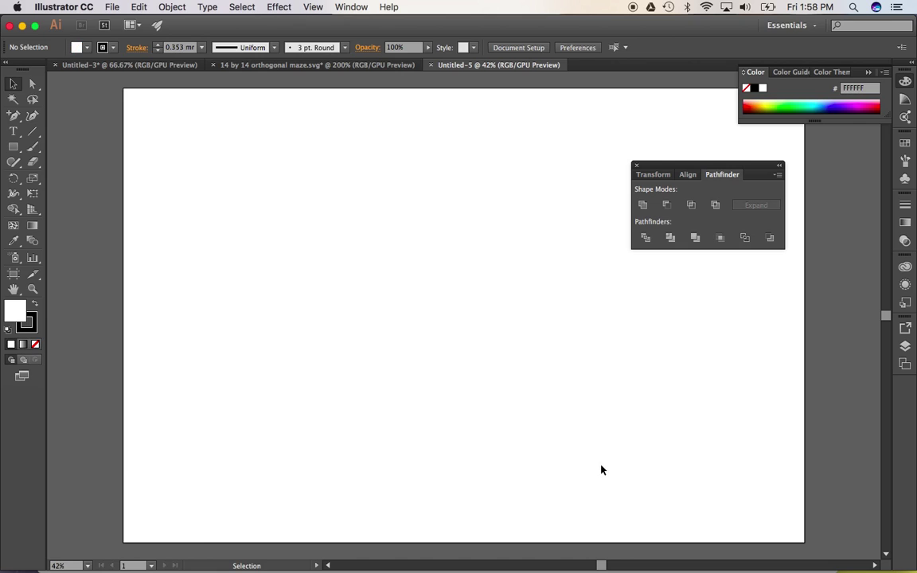
pyautogui.hotkey('ctrl', 'v')
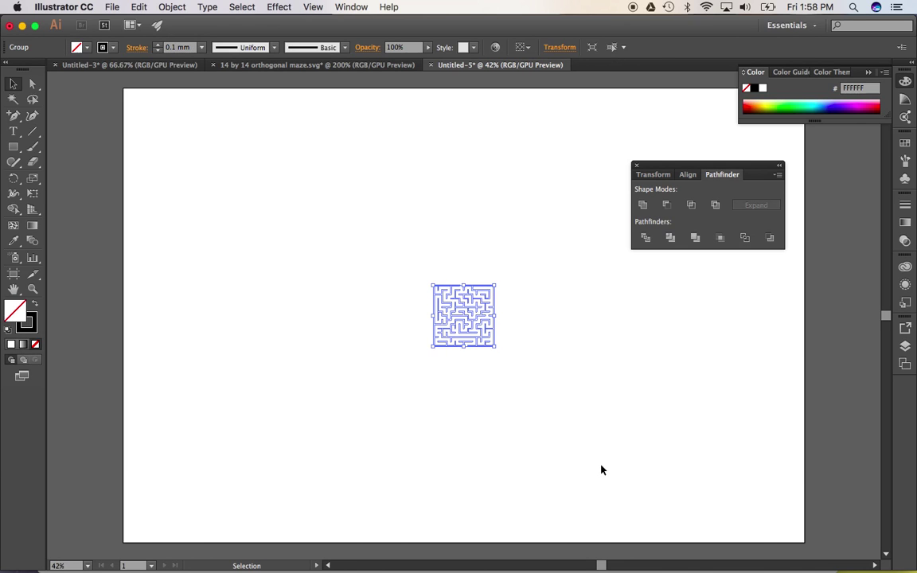
pyautogui.scroll(-10, 476, 301)
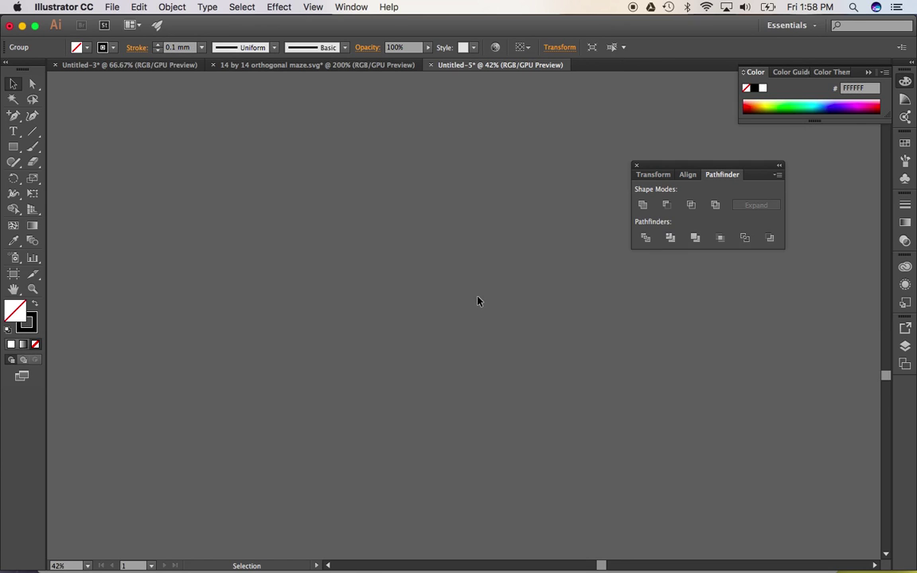
pyautogui.scroll(8, 477, 301)
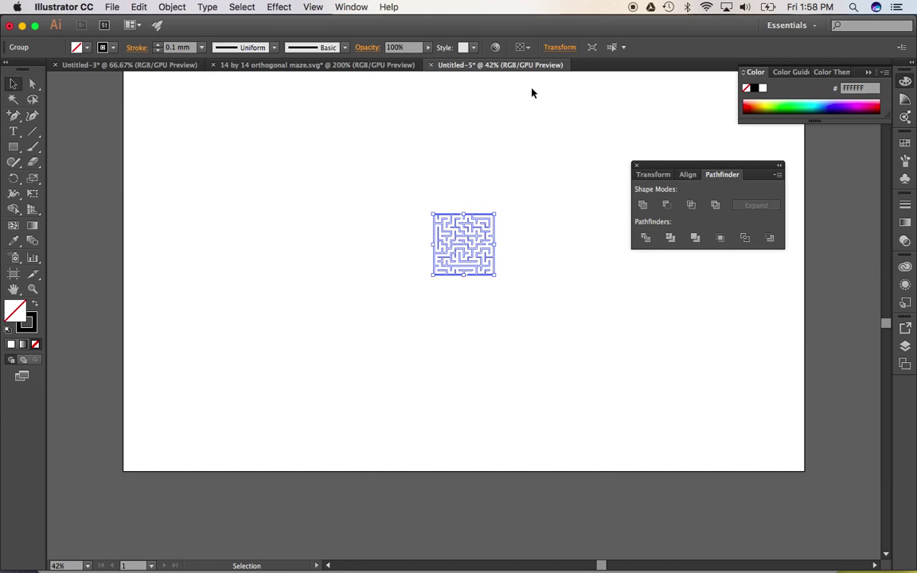
# Step: Open the maze's Transform values and constrain width and height proportionally
pyautogui.click(554, 50)
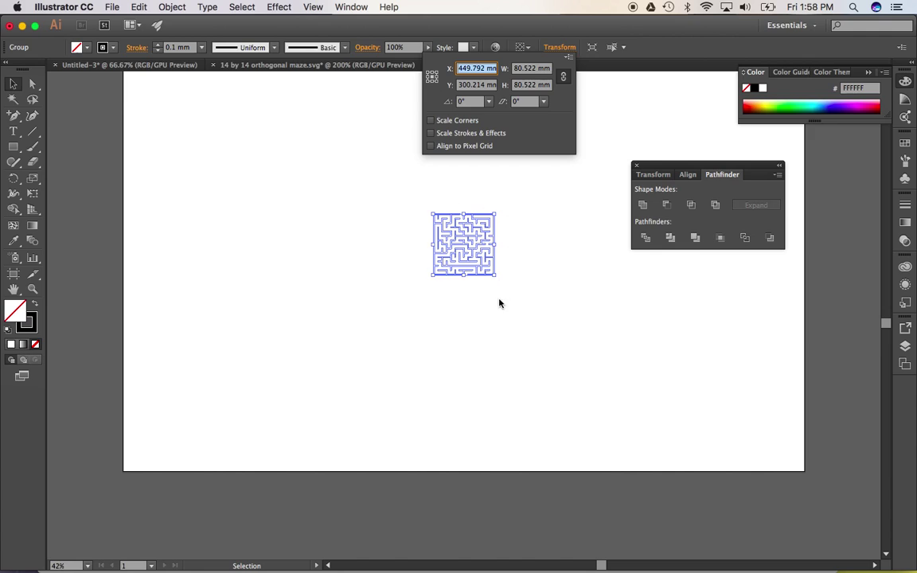
pyautogui.click(564, 78)
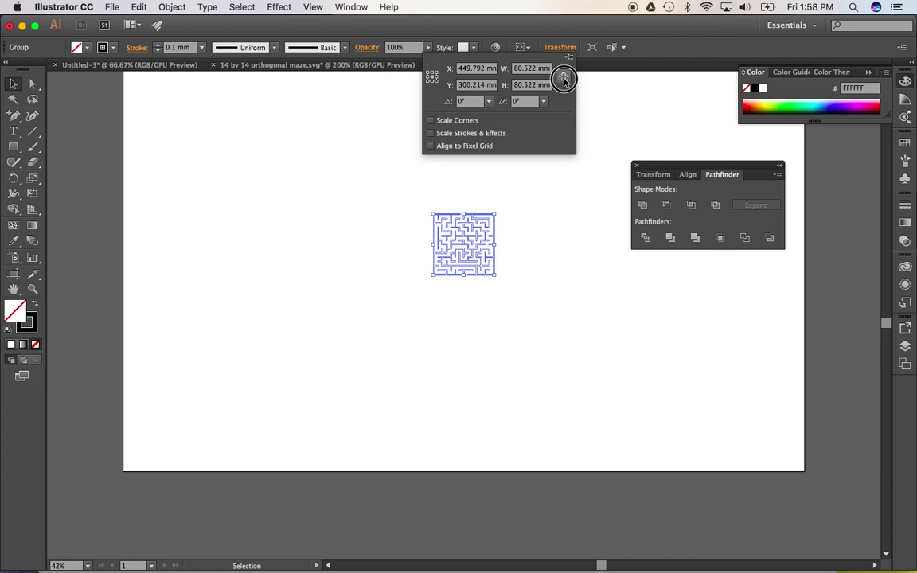
pyautogui.press('Tab')
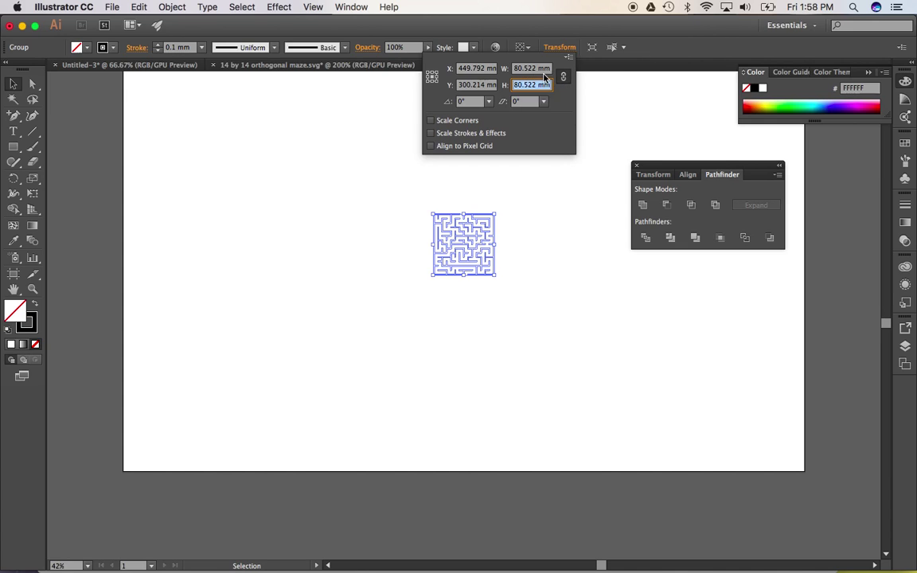
# Step: Set the pasted maze's width to 130 mm proportionally, then deselect it
pyautogui.click(520, 70)
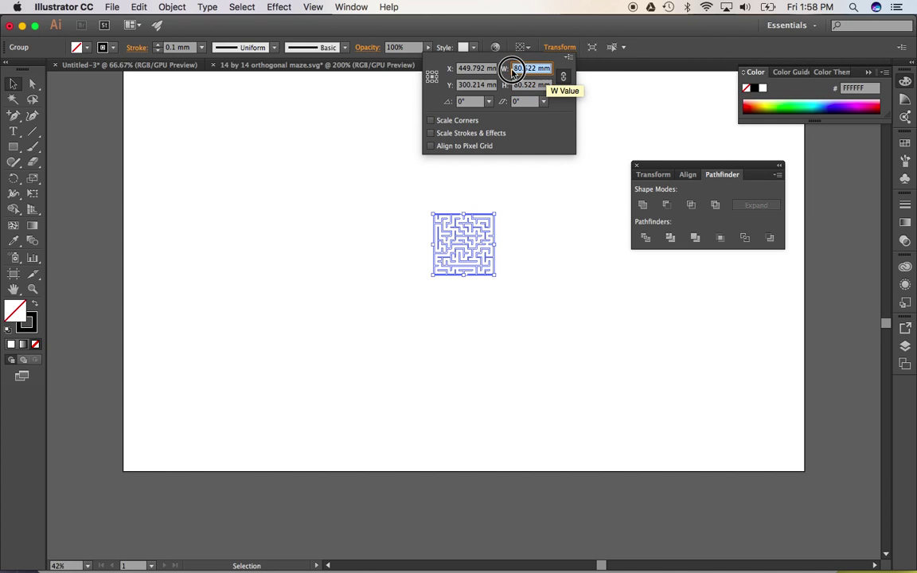
pyautogui.write('13')
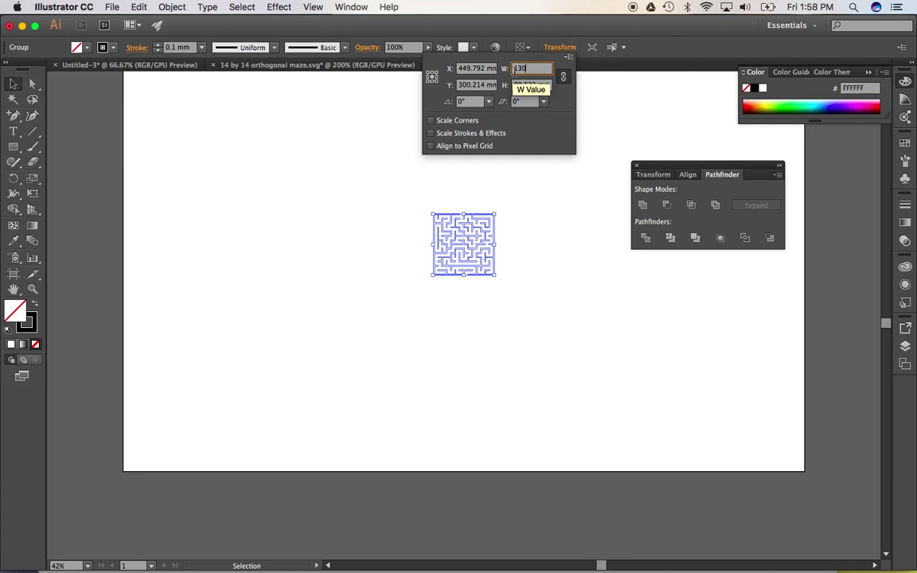
pyautogui.write('0')
pyautogui.press('Return')
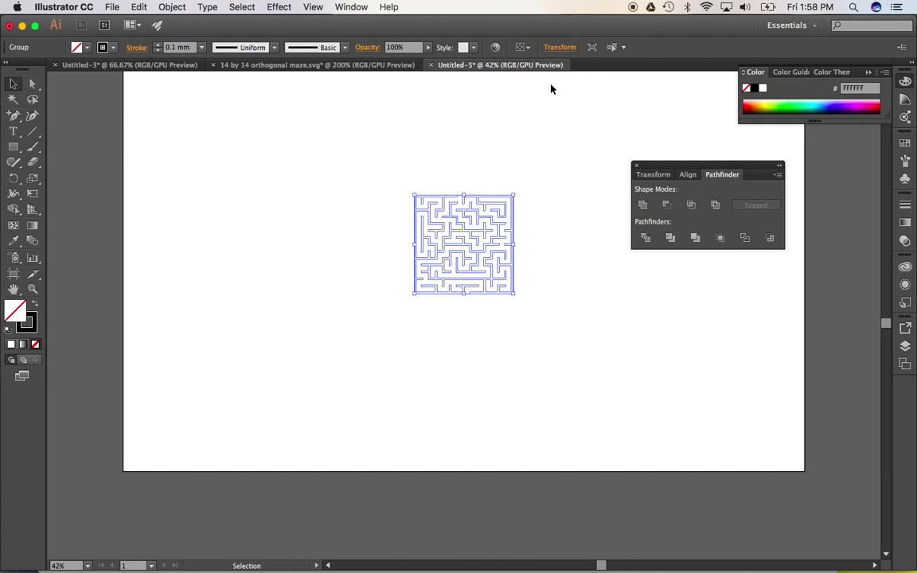
pyautogui.click(406, 339)
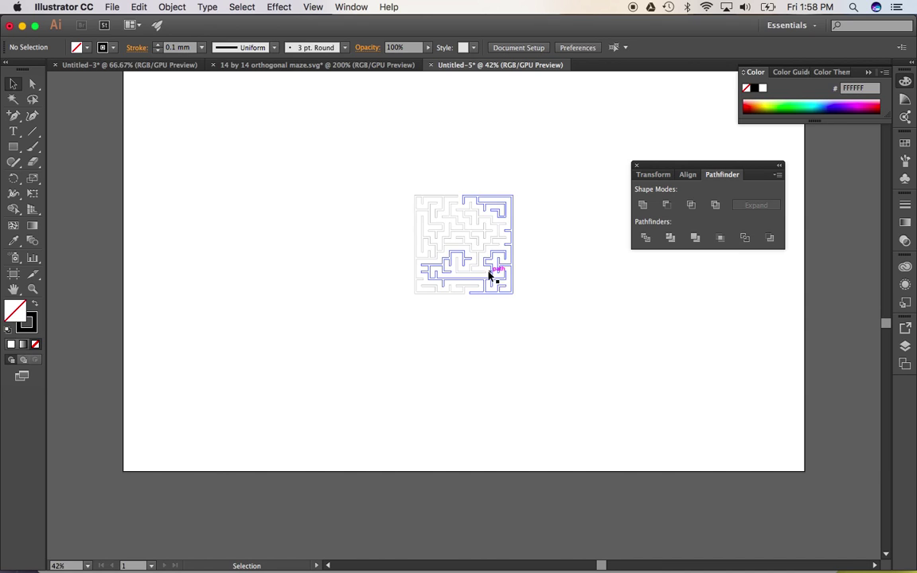
# Step: Draw a line across the bottom entrance gap and confirm it is about 6.7 mm wide
pyautogui.scroll(3, 474, 256)
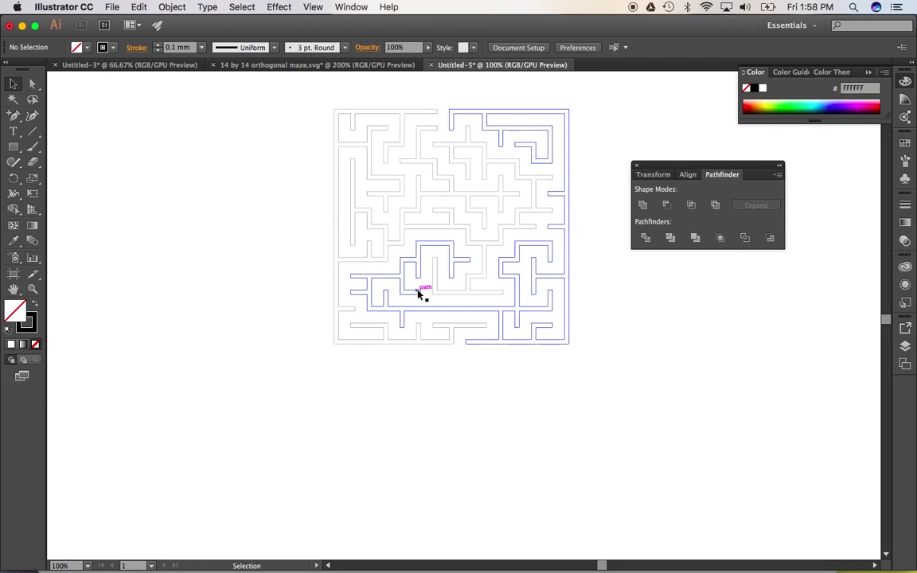
pyautogui.scroll(3, 447, 340)
pyautogui.scroll(3, 454, 345)
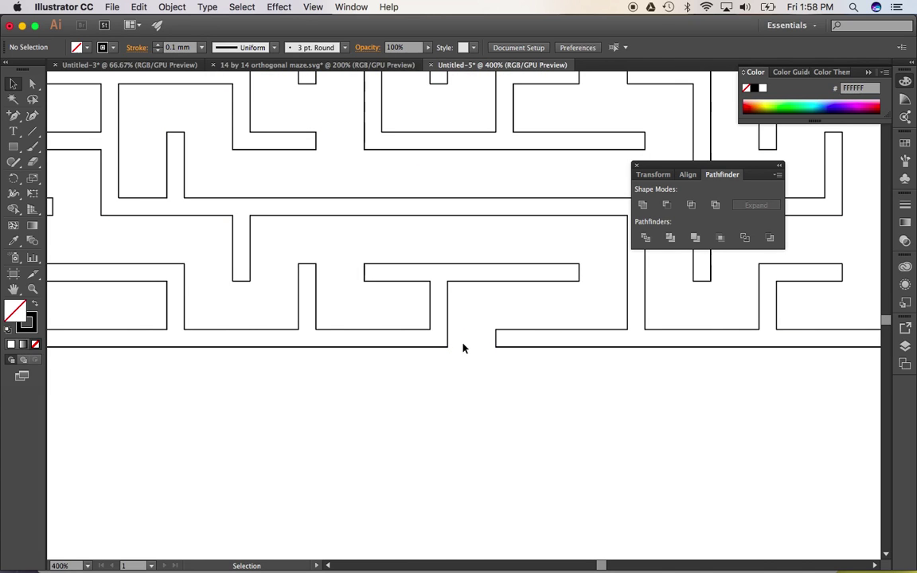
pyautogui.click(35, 136)
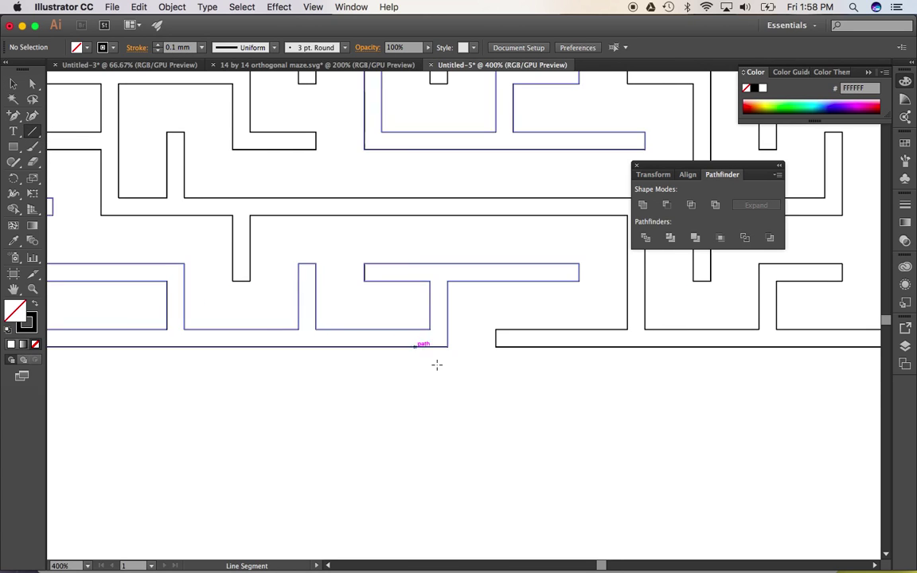
pyautogui.moveTo(448, 346); pyautogui.dragTo(495, 345)
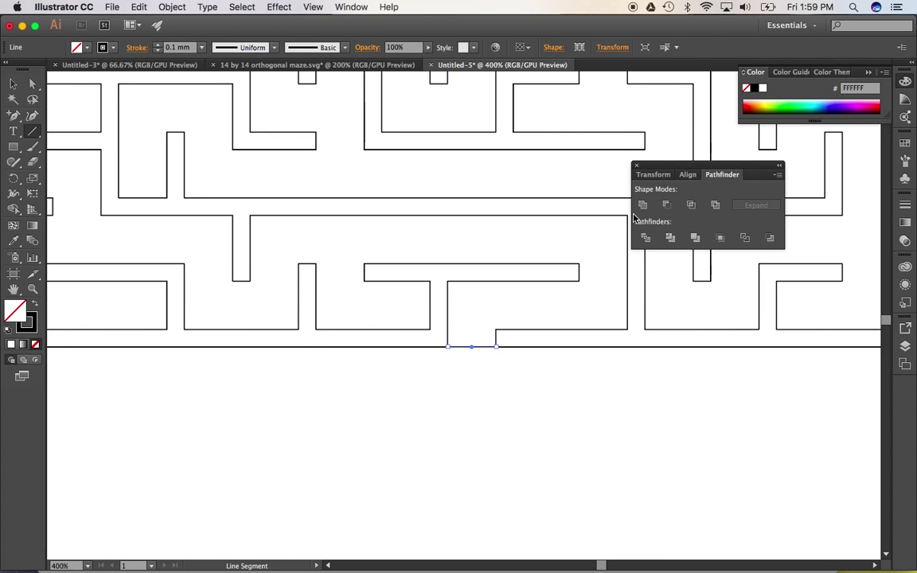
pyautogui.click(612, 48)
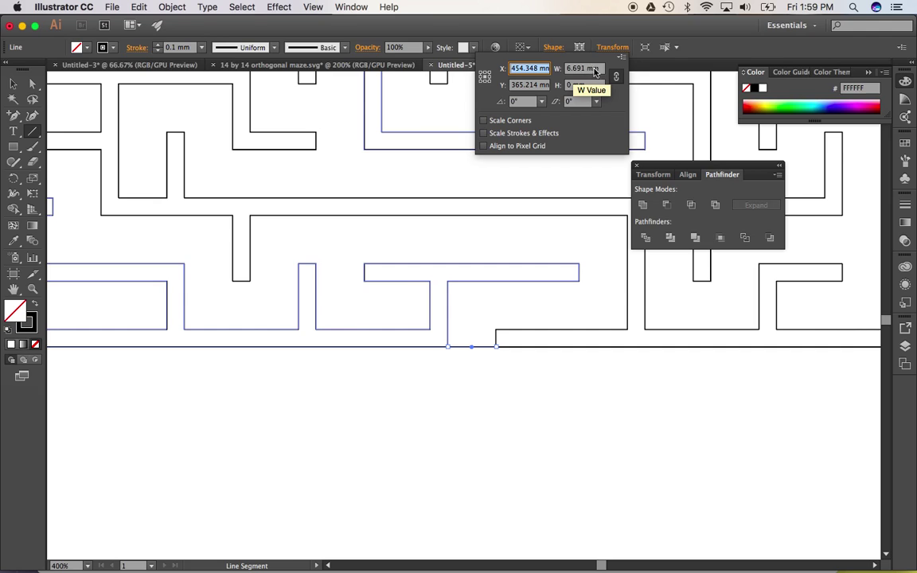
pyautogui.click(410, 506)
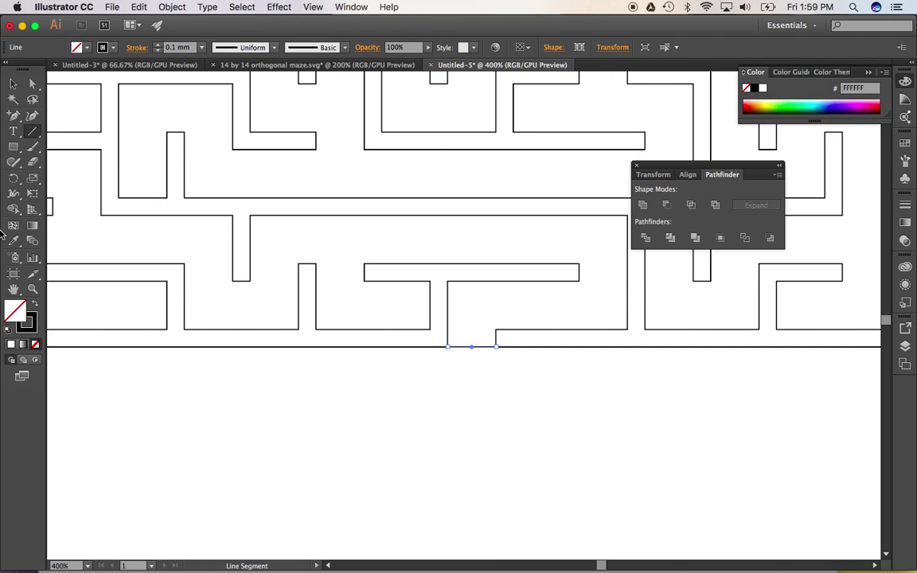
# Step: Select the short bottom entrance line and delete it to open the gap
pyautogui.click(13, 83)
pyautogui.click(477, 362)
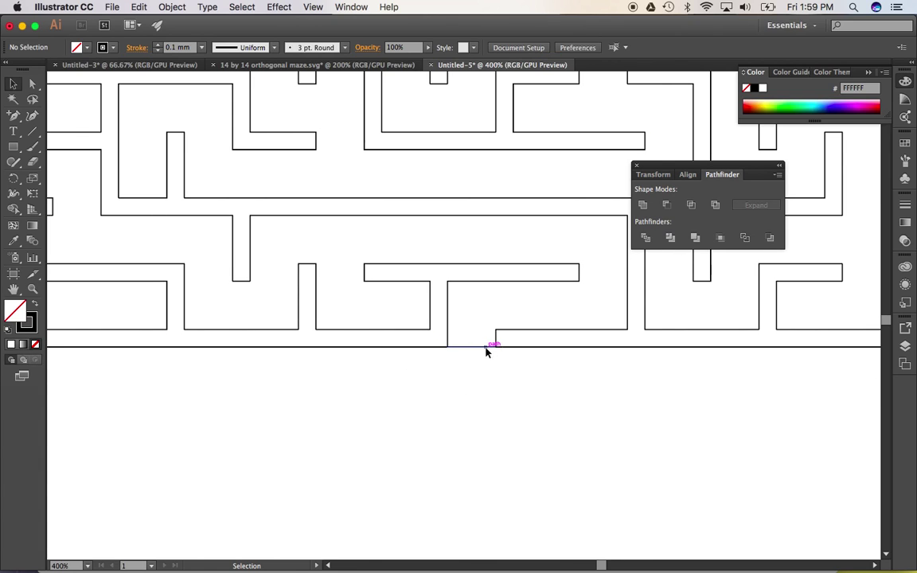
pyautogui.click(486, 347)
pyautogui.press('Delete')
pyautogui.scroll(2, 450, 374)
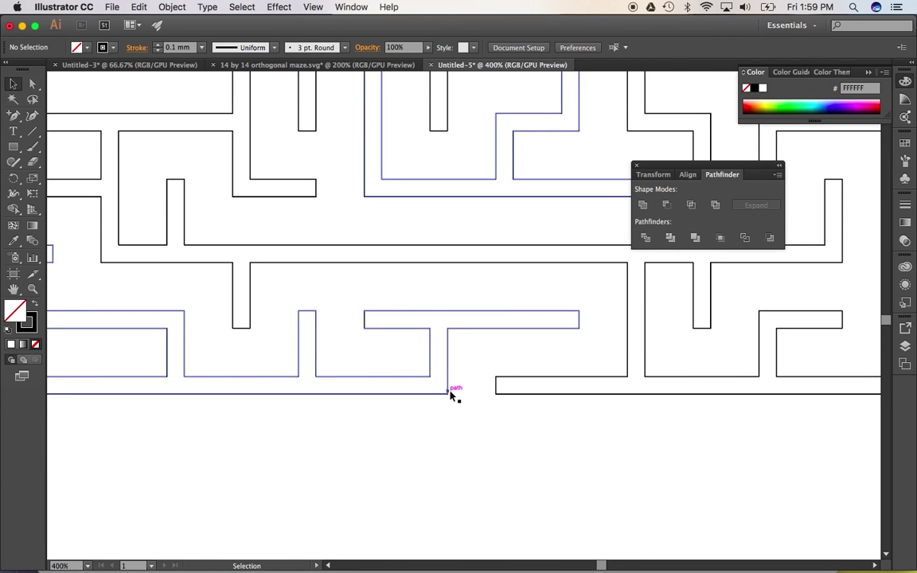
# Step: Zoom in and out to look over the whole enlarged maze with its open entrance
pyautogui.scroll(1, 451, 390)
pyautogui.scroll(-3, 454, 397)
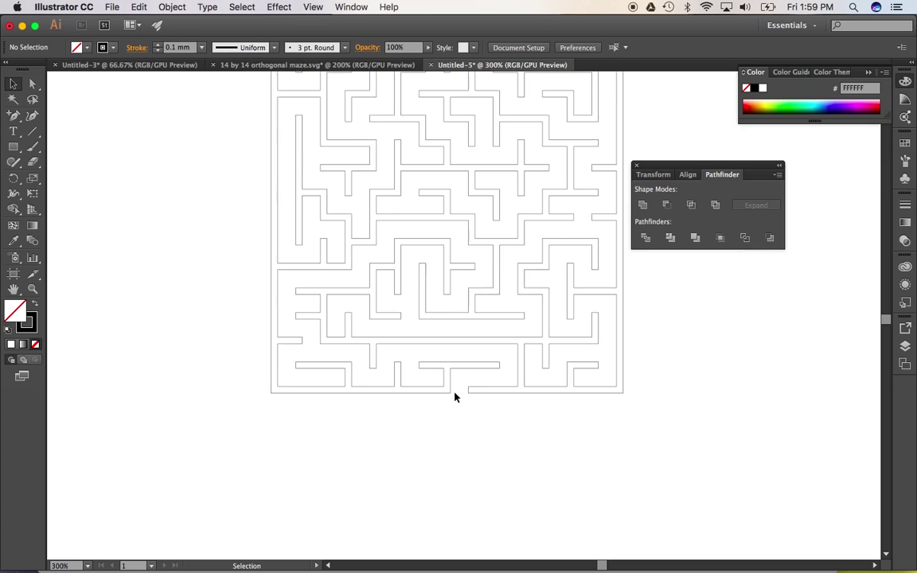
pyautogui.scroll(-3, 450, 398)
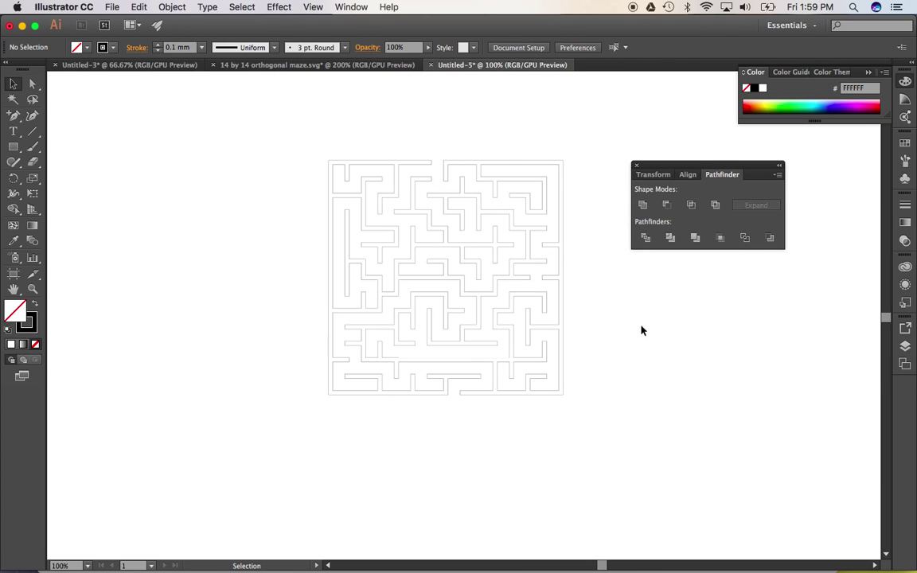
pyautogui.scroll(2, 617, 338)
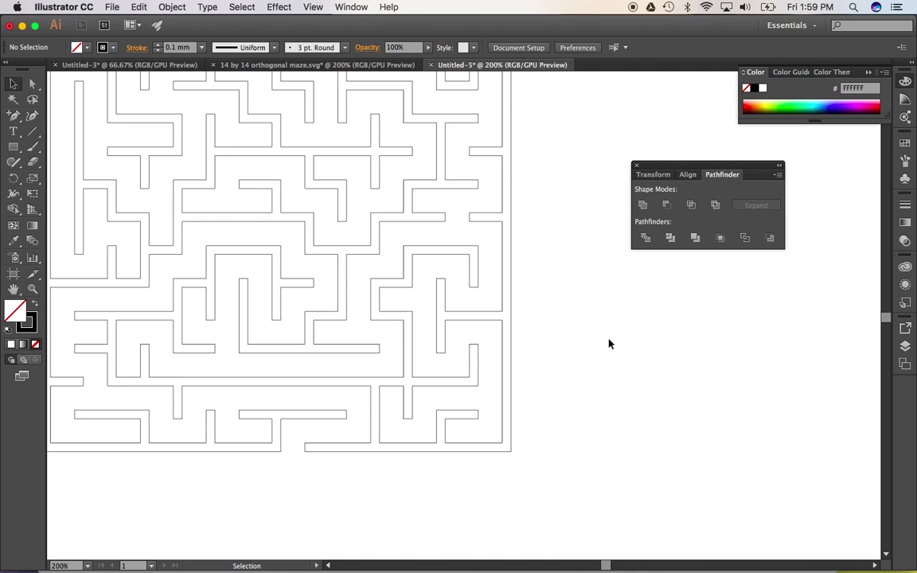
pyautogui.scroll(-3, 609, 344)
pyautogui.scroll(1, 609, 344)
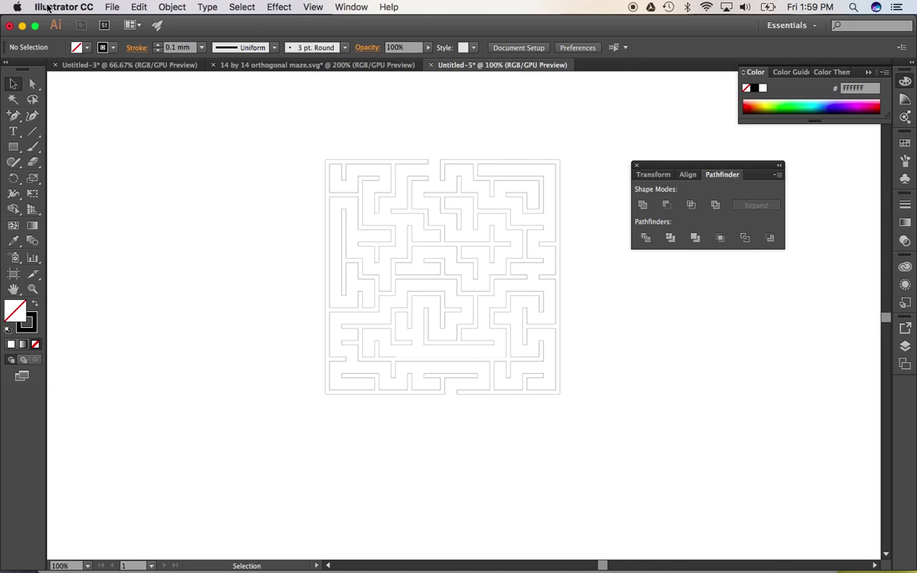
# Step: Set up Export As to the Desktop as AutoCAD Interchange File (dxf) named name_ply_5mm
pyautogui.click(111, 8)
pyautogui.moveTo(126, 214)
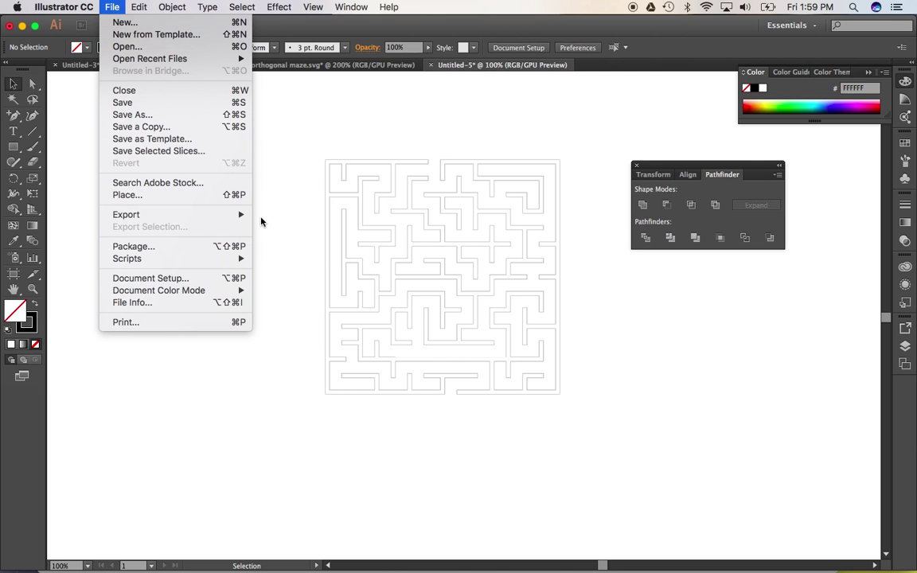
pyautogui.click(288, 227)
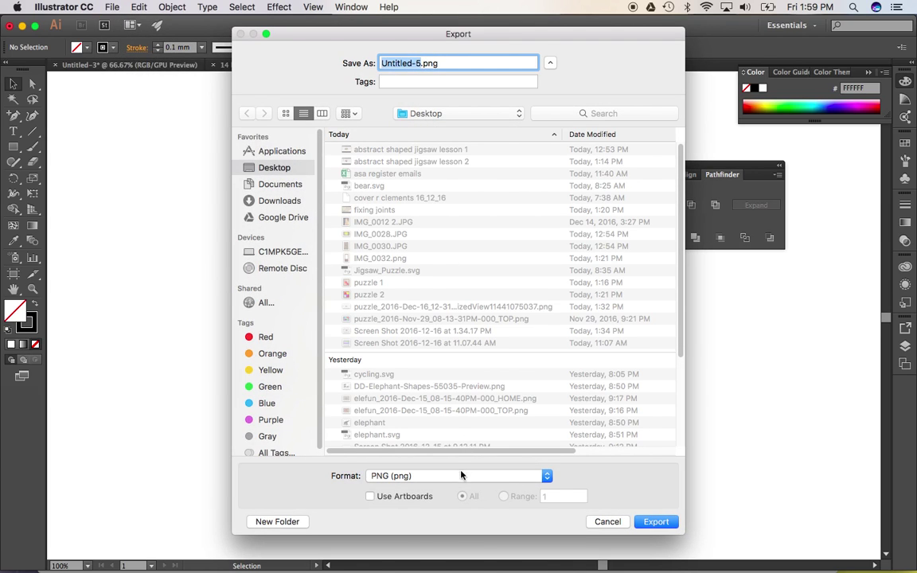
pyautogui.click(460, 475)
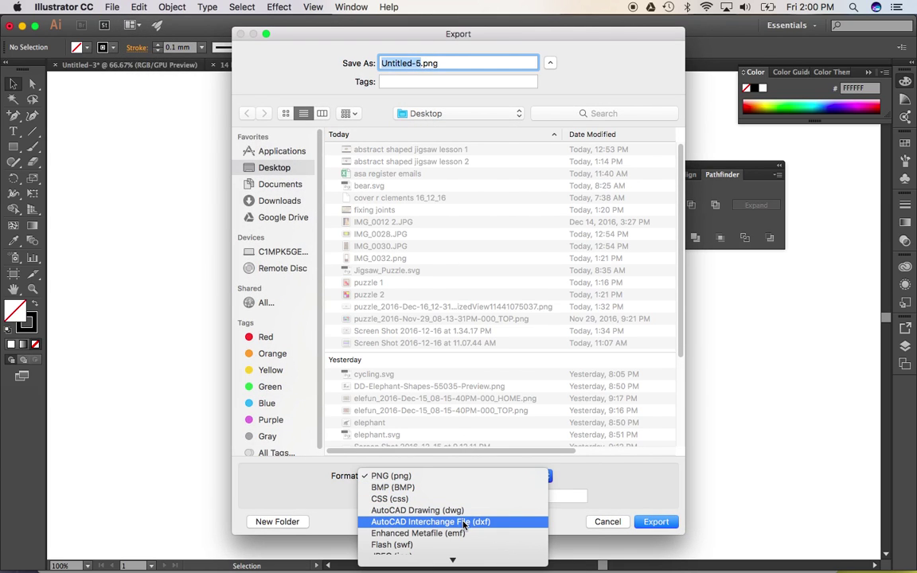
pyautogui.click(451, 522)
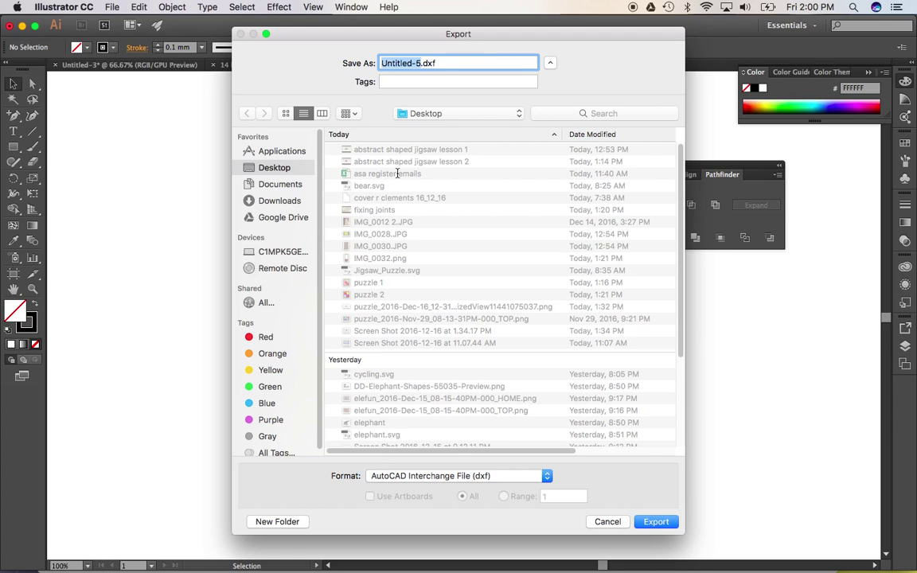
pyautogui.write('nam')
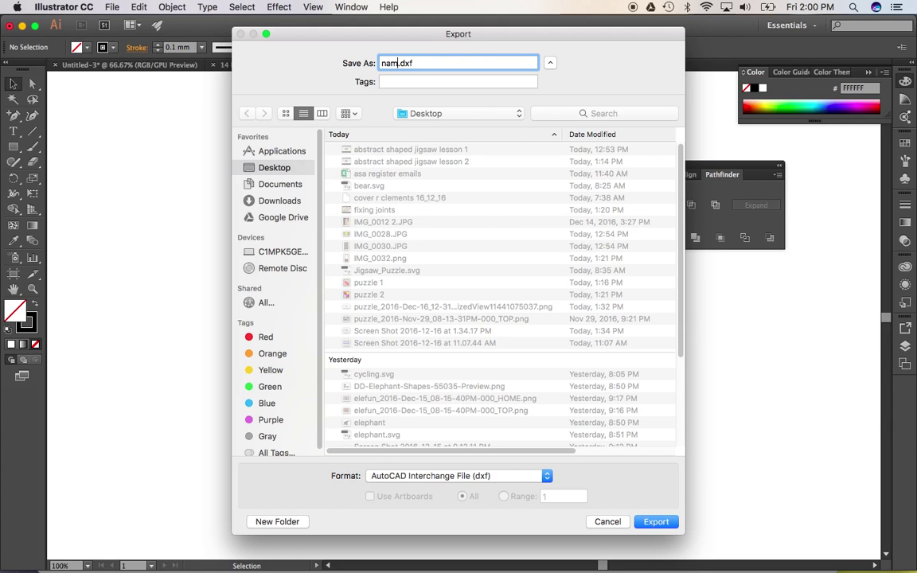
pyautogui.write('e_')
pyautogui.write('ma')
pyautogui.press('BackSpace')
pyautogui.press('BackSpace')
pyautogui.write('ply_')
pyautogui.write('5')
pyautogui.write('mm')
# Step: Export the DXF, keeping AutoCAD version R13/LT95 and the default export options
pyautogui.click(656, 521)
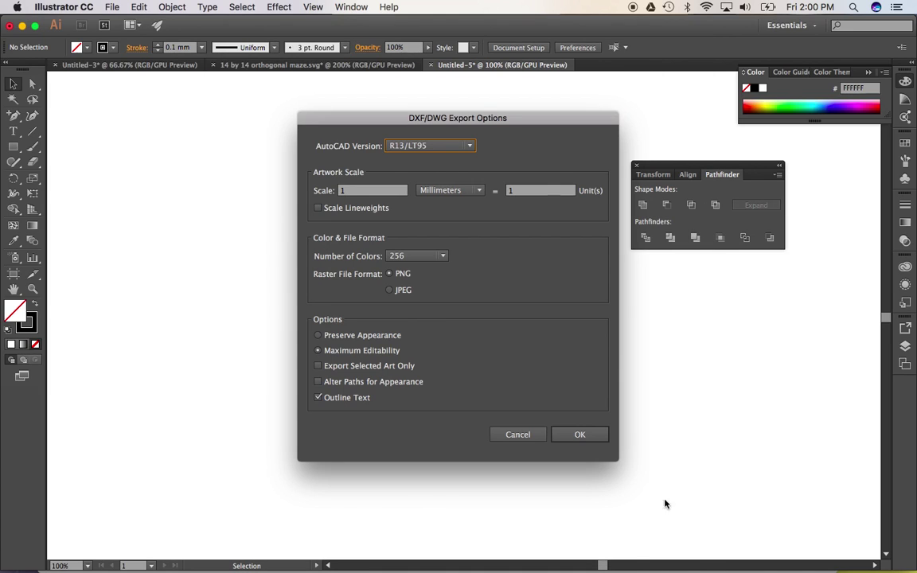
pyautogui.click(463, 146)
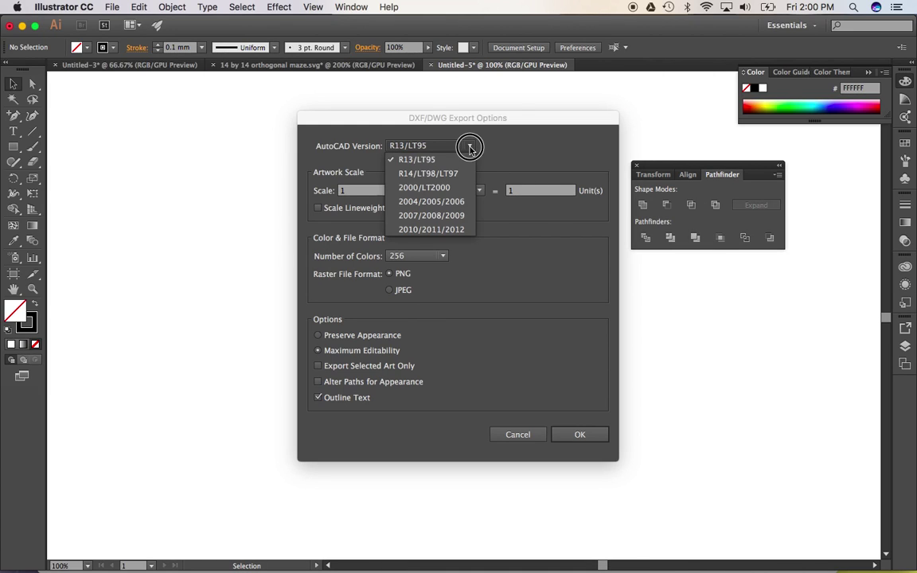
pyautogui.click(415, 161)
pyautogui.click(418, 160)
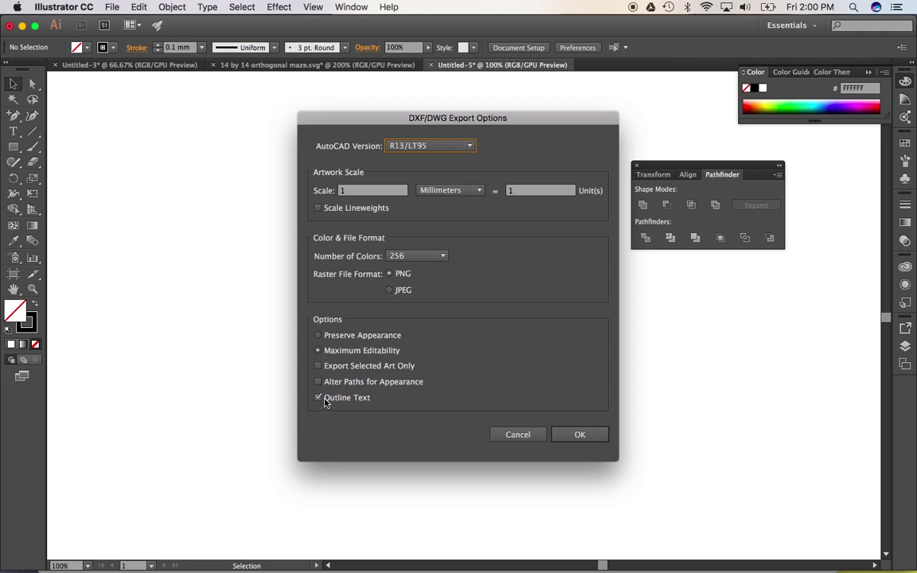
pyautogui.click(584, 437)
# Step: Minimize Illustrator, Chrome, the Downloads window and Preview to reveal the desktop
pyautogui.click(21, 27)
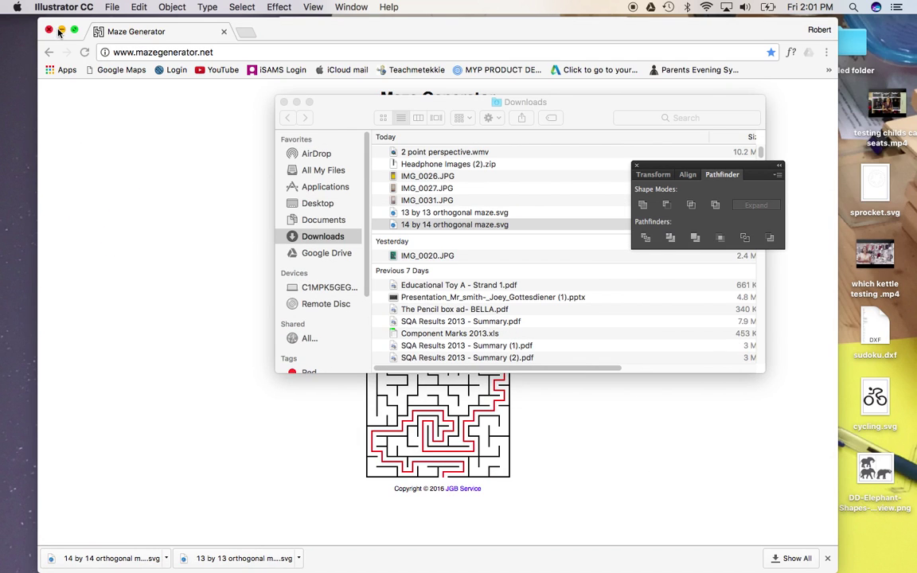
pyautogui.click(62, 29)
pyautogui.click(296, 102)
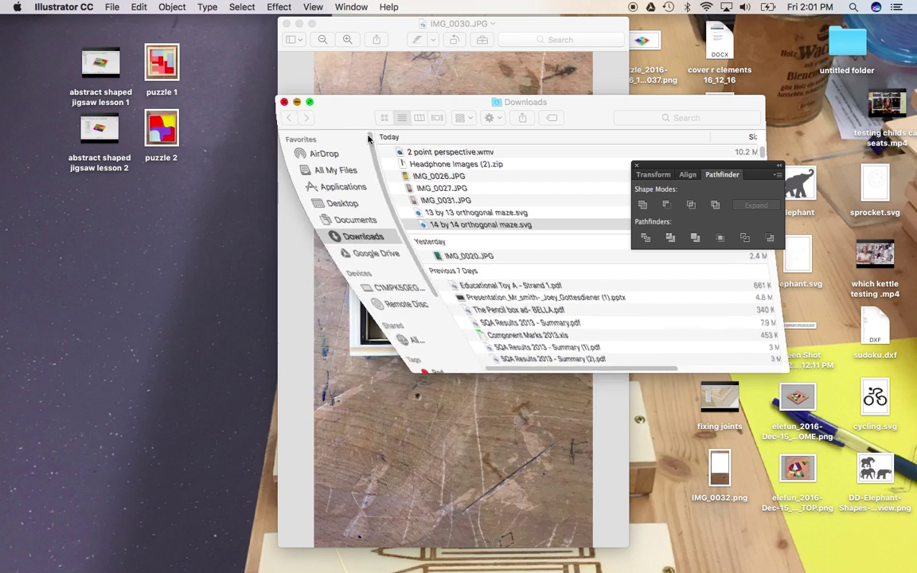
pyautogui.click(299, 24)
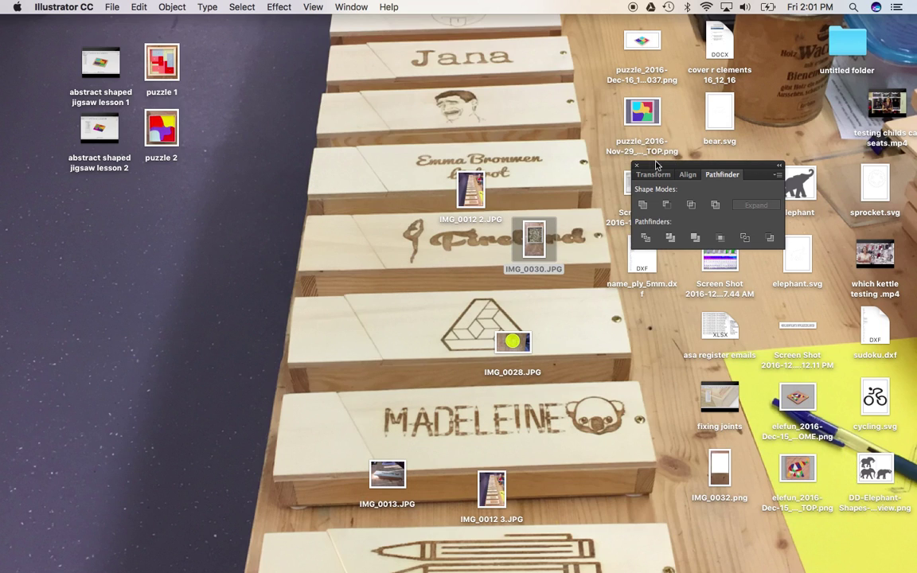
# Step: Select name_ply_5mm.dxf on the desktop and view, then dismiss, its context menu
pyautogui.click(637, 266)
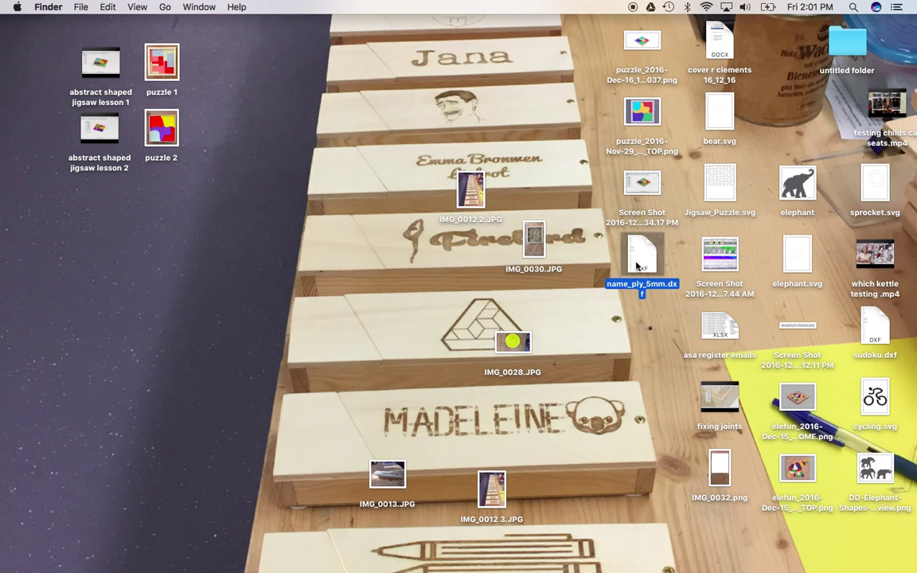
pyautogui.rightClick(637, 265)
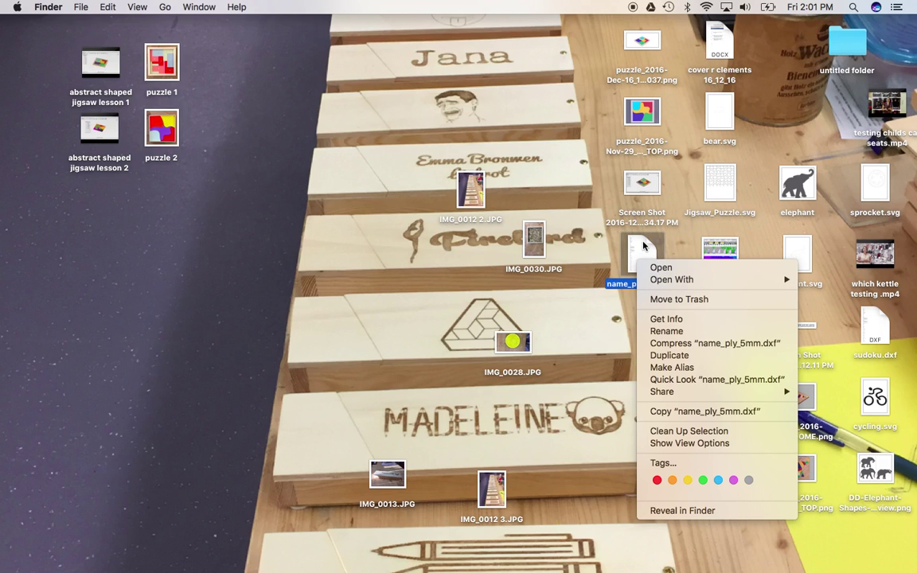
pyautogui.click(642, 250)
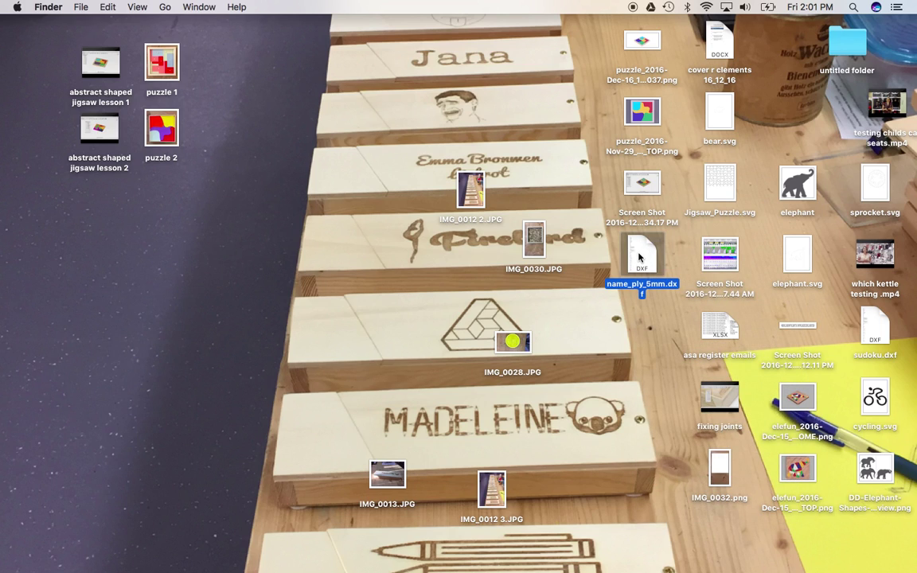
pyautogui.rightClick(639, 256)
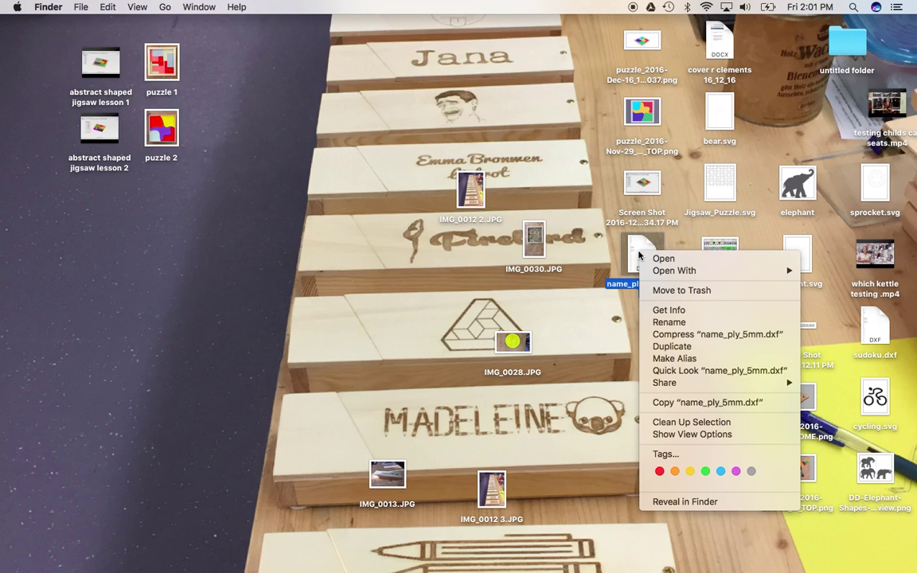
pyautogui.click(597, 243)
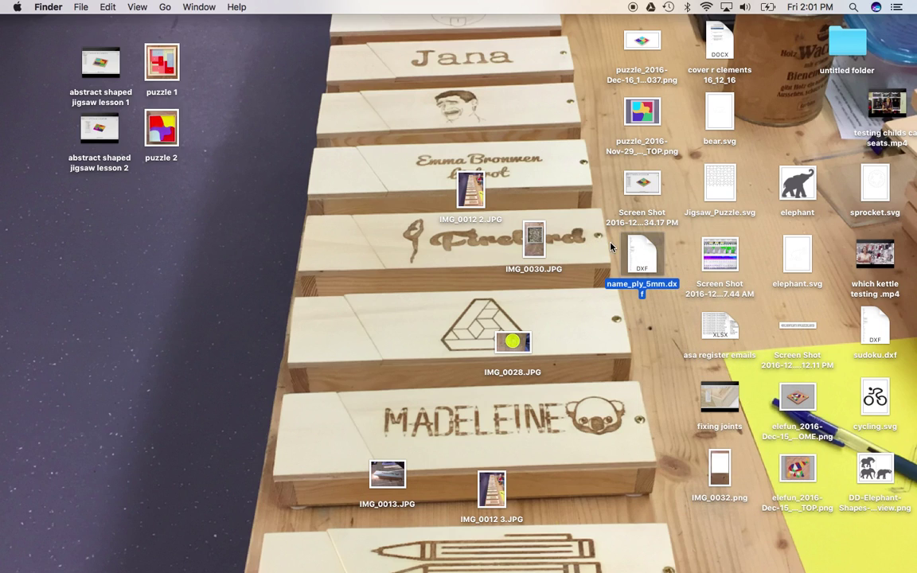